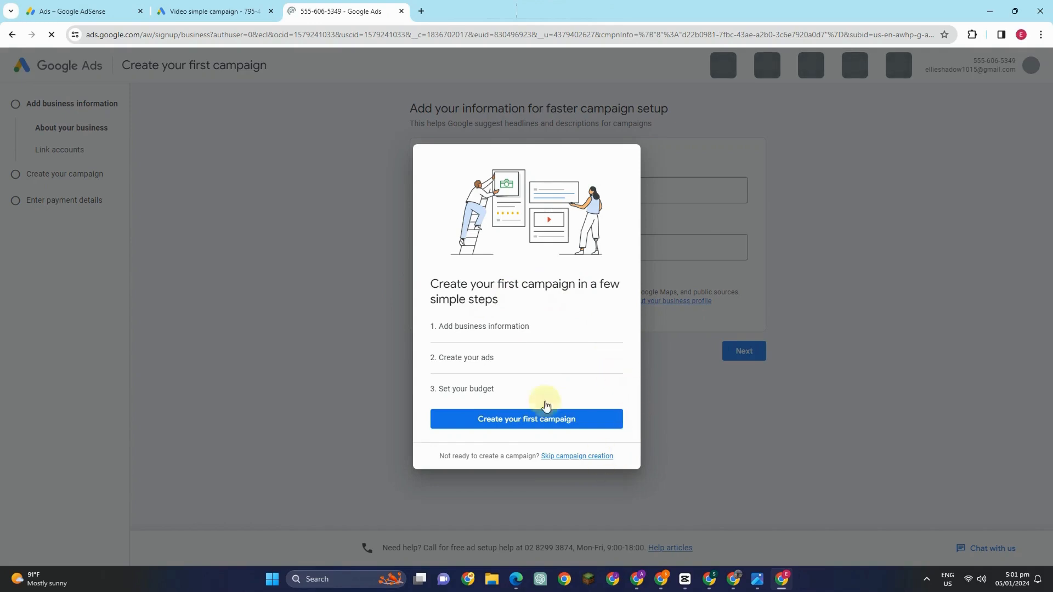
Review the three listed setup stages and start creating the first campaign.
left_click_drag(434, 327, 561, 331)
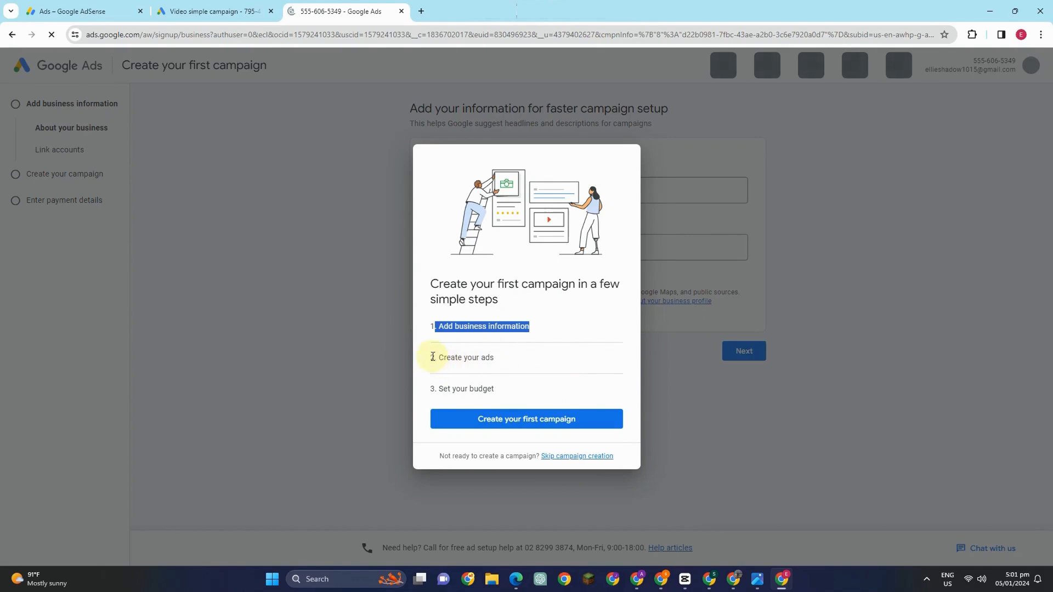
left_click_drag(427, 358, 546, 367)
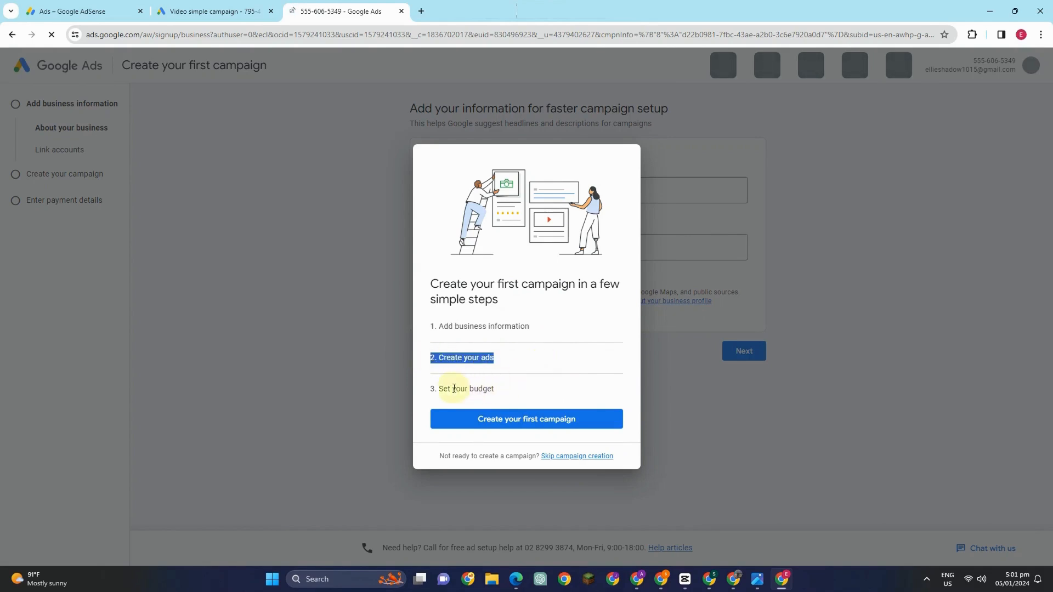
left_click_drag(432, 390, 518, 399)
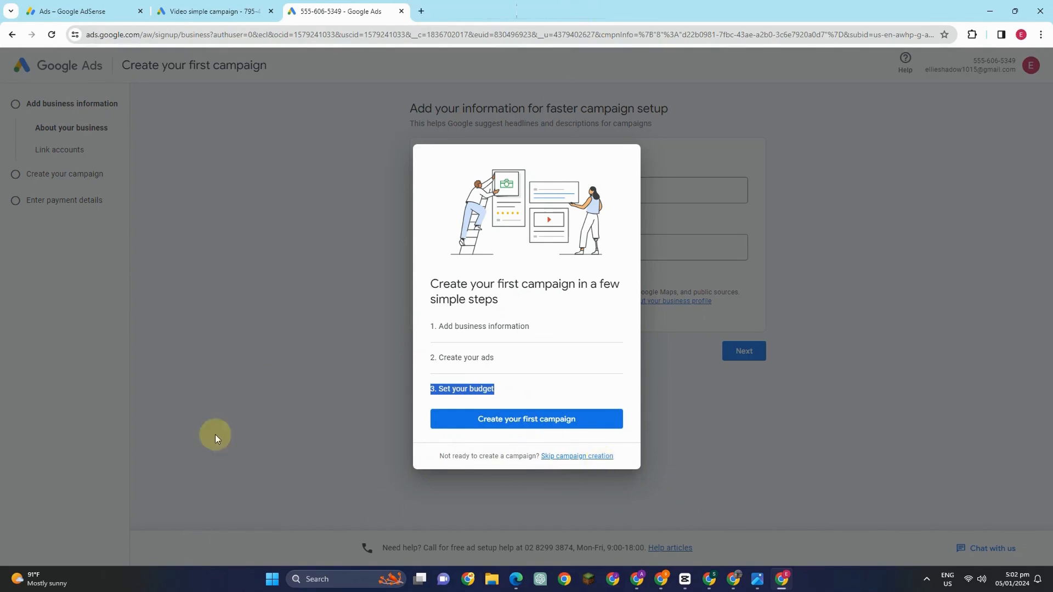
left_click(521, 417)
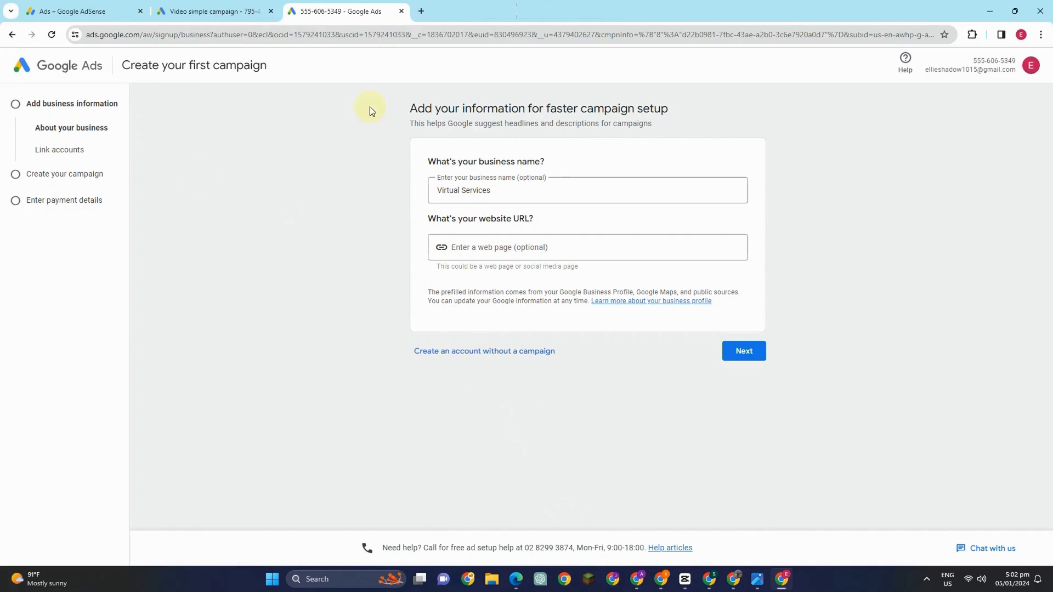
Edit the prefilled business name, leave the website URL empty, and continue to account linking.
left_click_drag(461, 190, 583, 189)
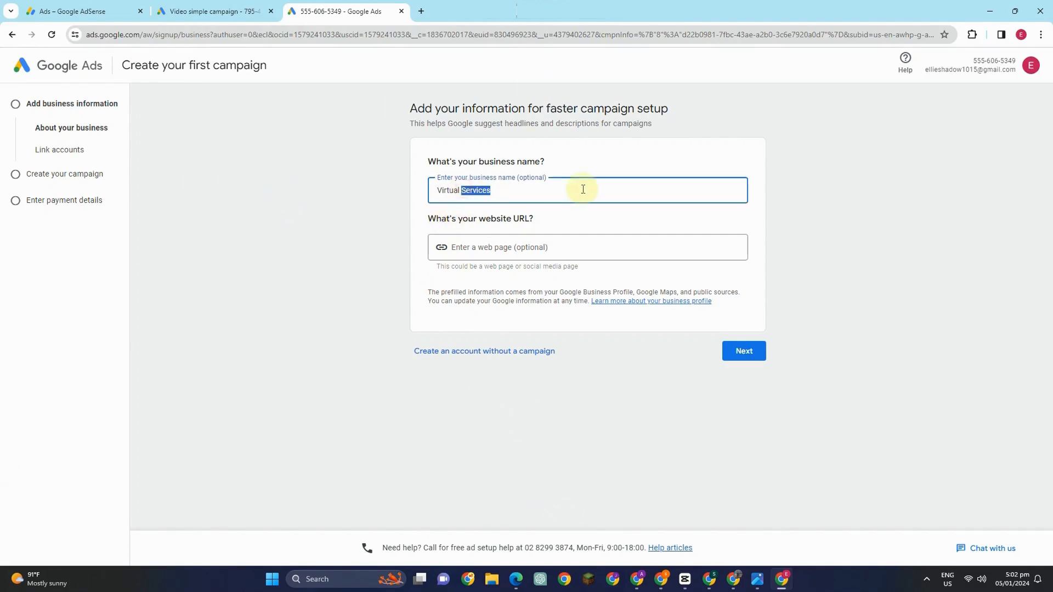
key("BackSpace")
left_click(750, 351)
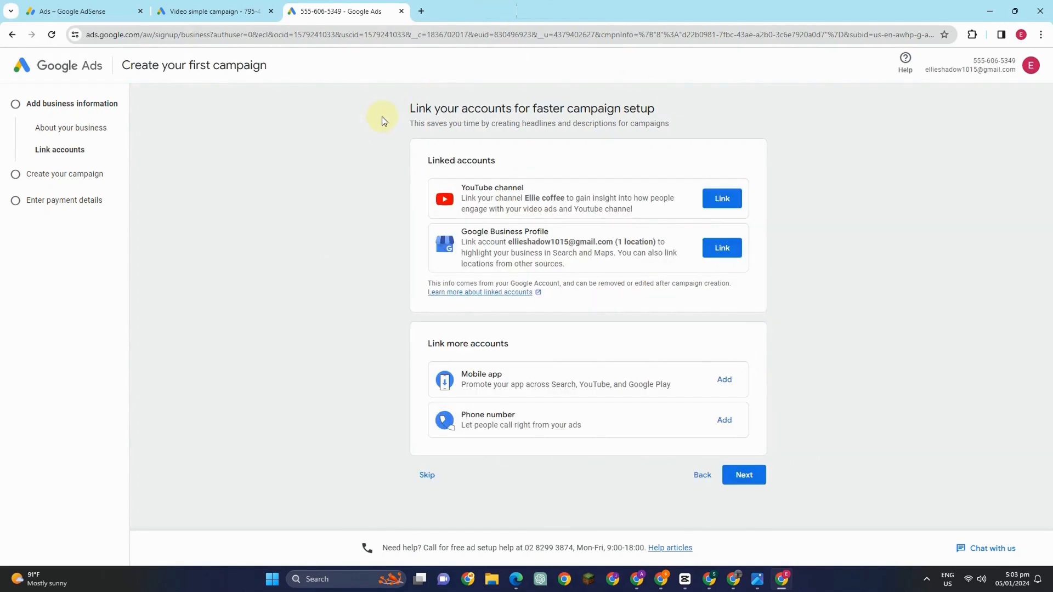
Link the suggested YouTube channel with the default link name and with view counts, audience segments and engagement sharing on.
left_click_drag(412, 104, 706, 122)
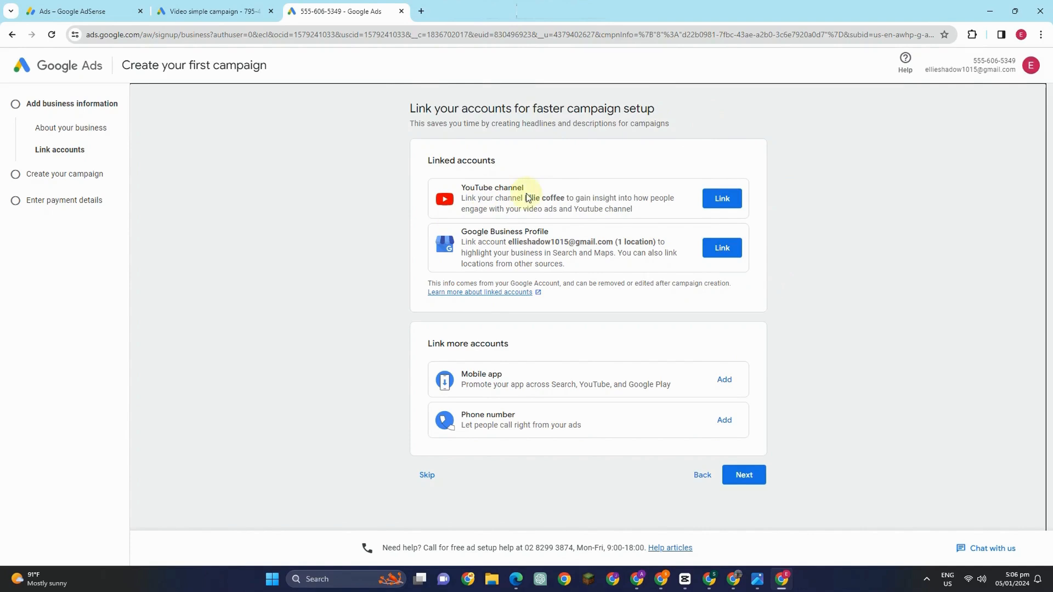
left_click(729, 205)
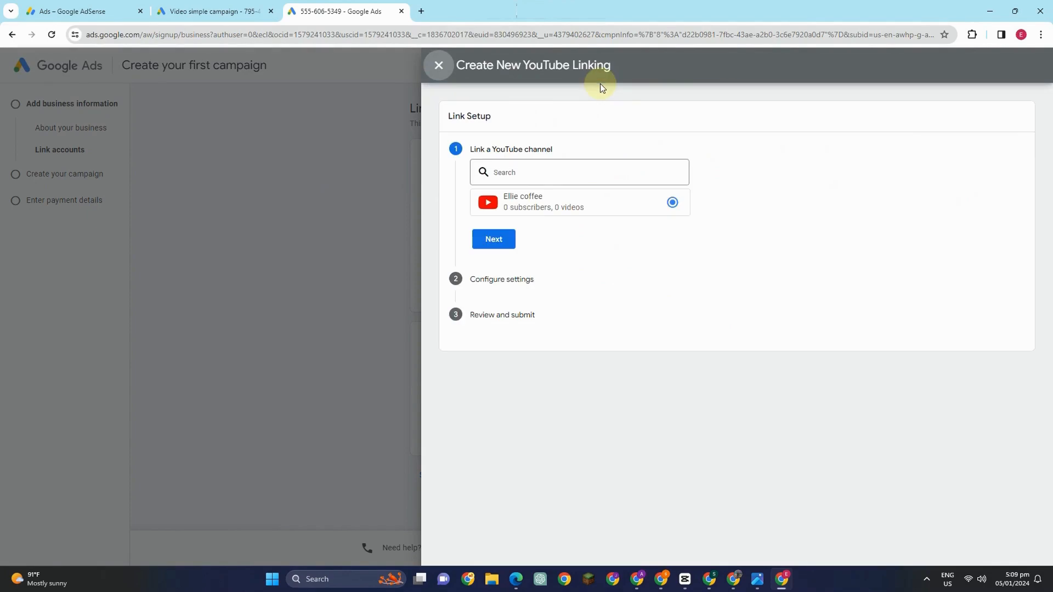
left_click(494, 238)
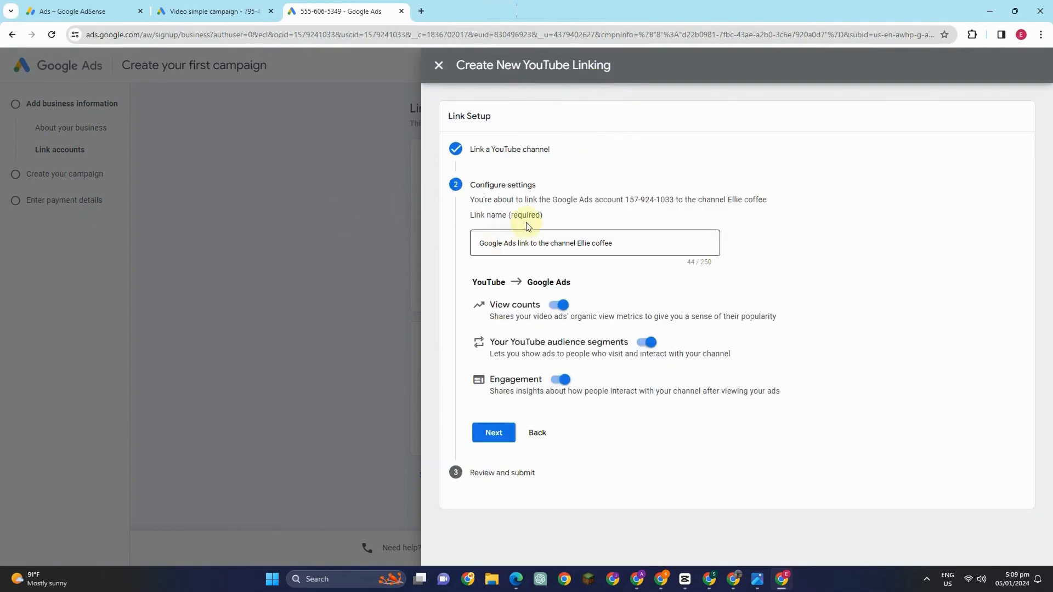
left_click(493, 431)
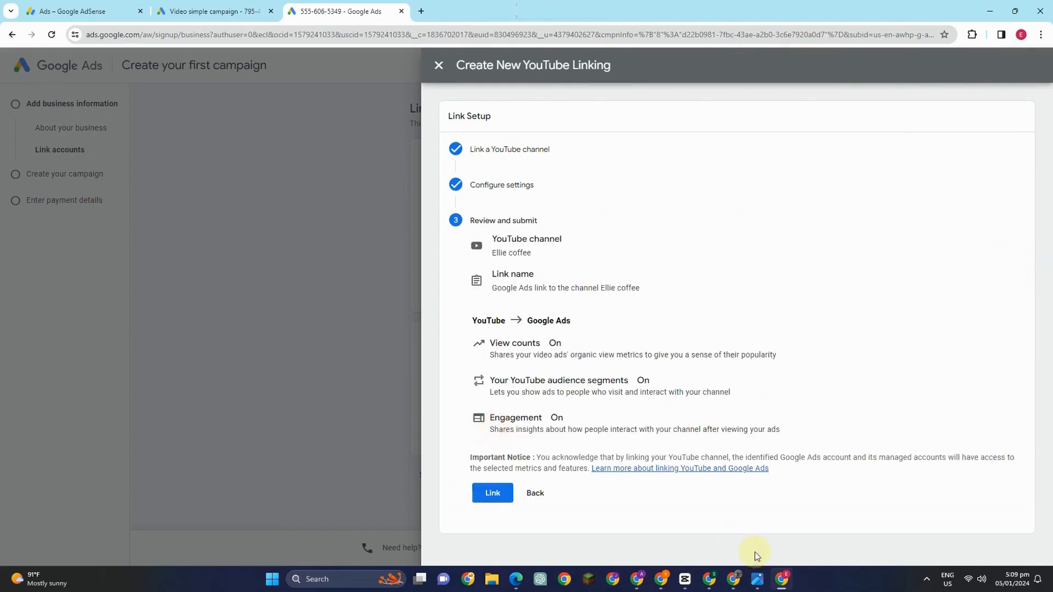
left_click(493, 495)
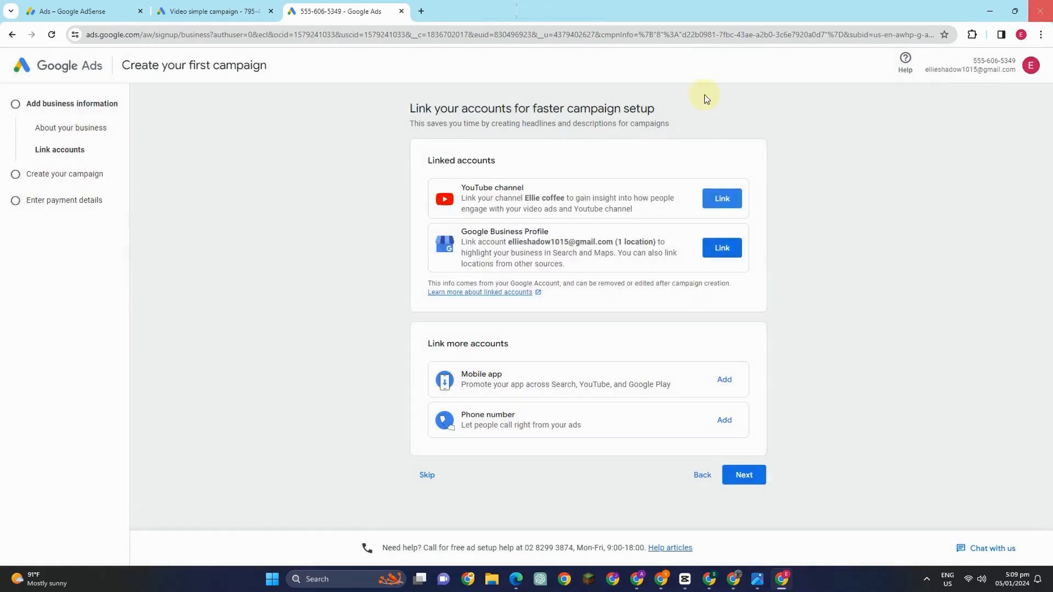
Link the owned Google Business Profile account and continue to the campaign goal selection.
left_click(736, 247)
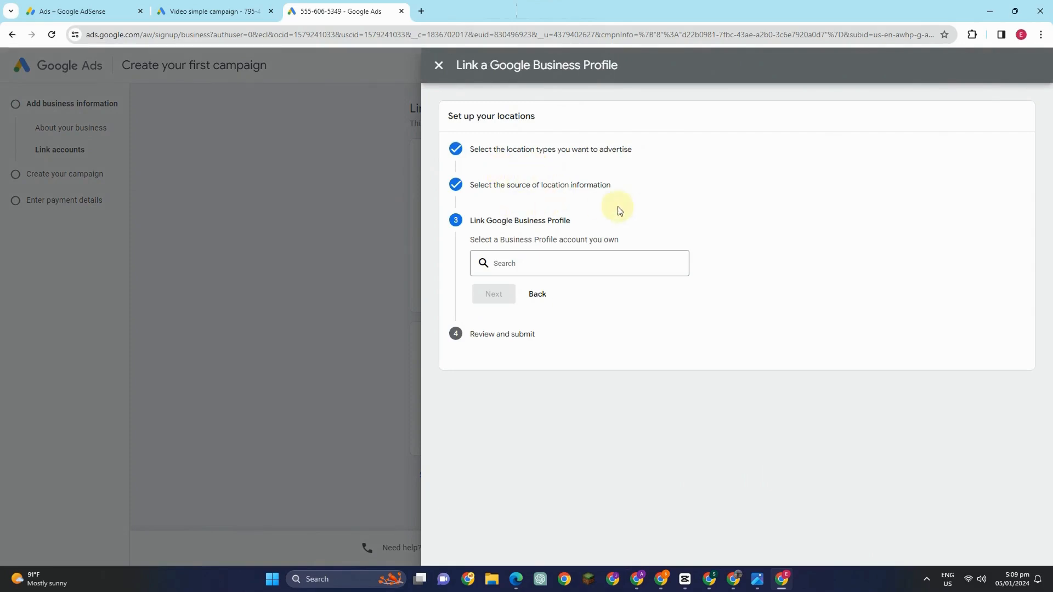
mouse_move(464, 220)
left_mouse_down()
mouse_move(571, 184)
mouse_move(472, 233)
left_mouse_up()
left_click(500, 263)
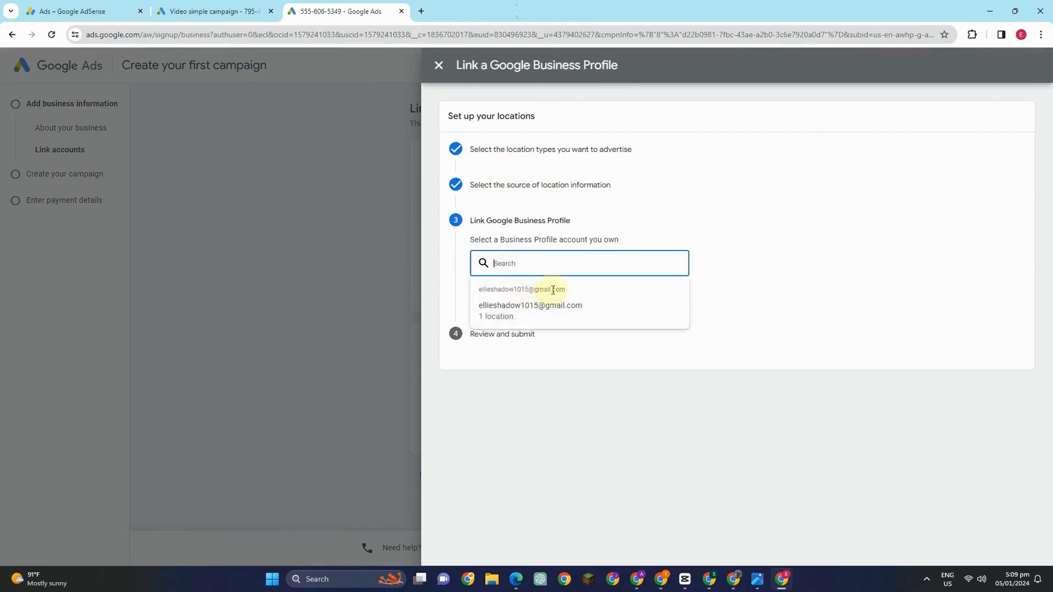
left_click(527, 308)
left_click(493, 330)
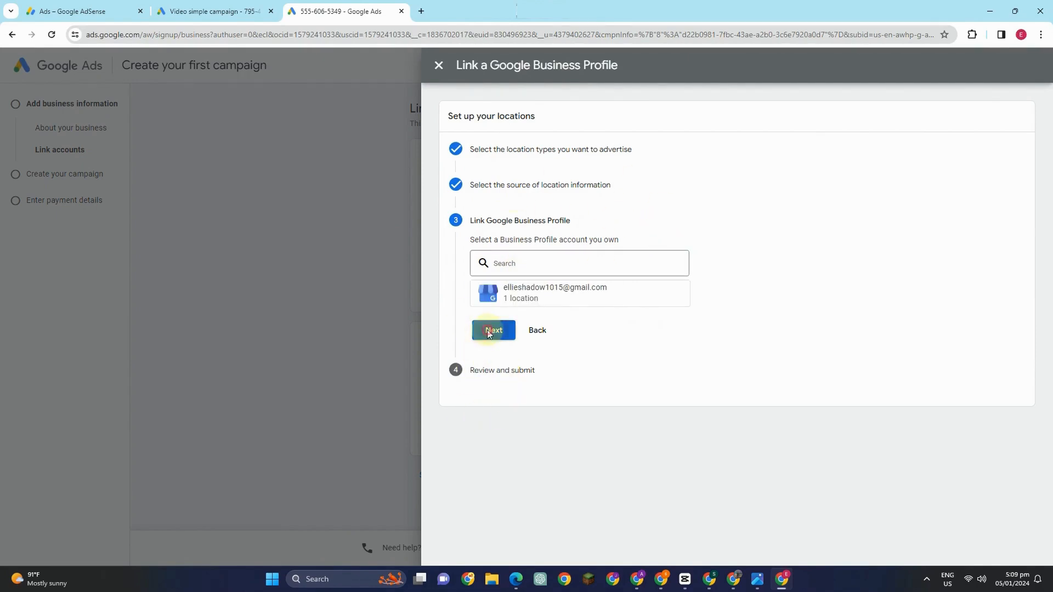
left_click(493, 463)
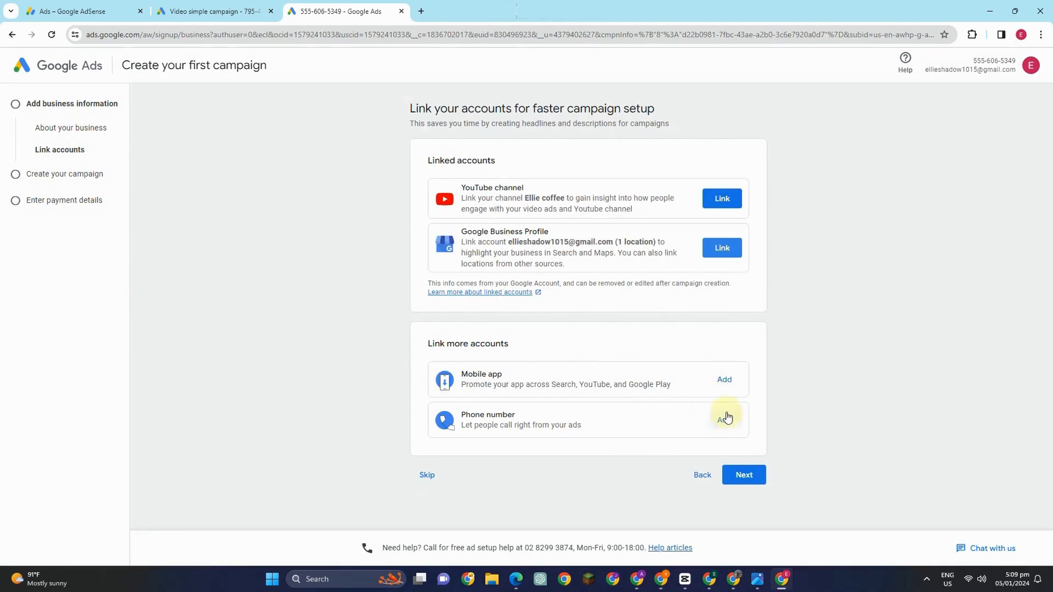
left_click(744, 476)
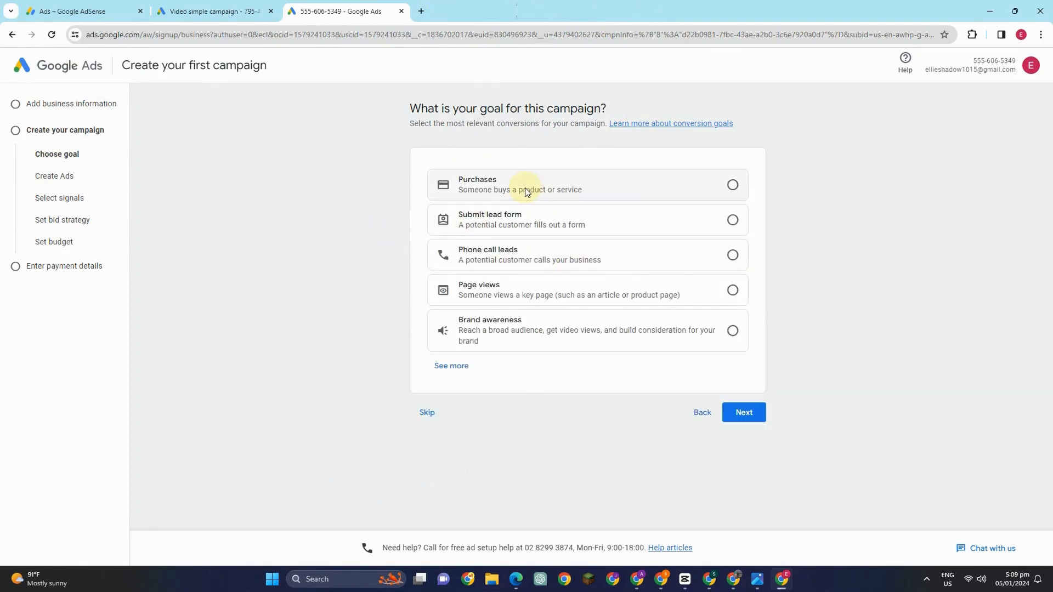
Expand the list of campaign goals, choose Book appointments under Leads, and continue to ad creation.
left_click(461, 367)
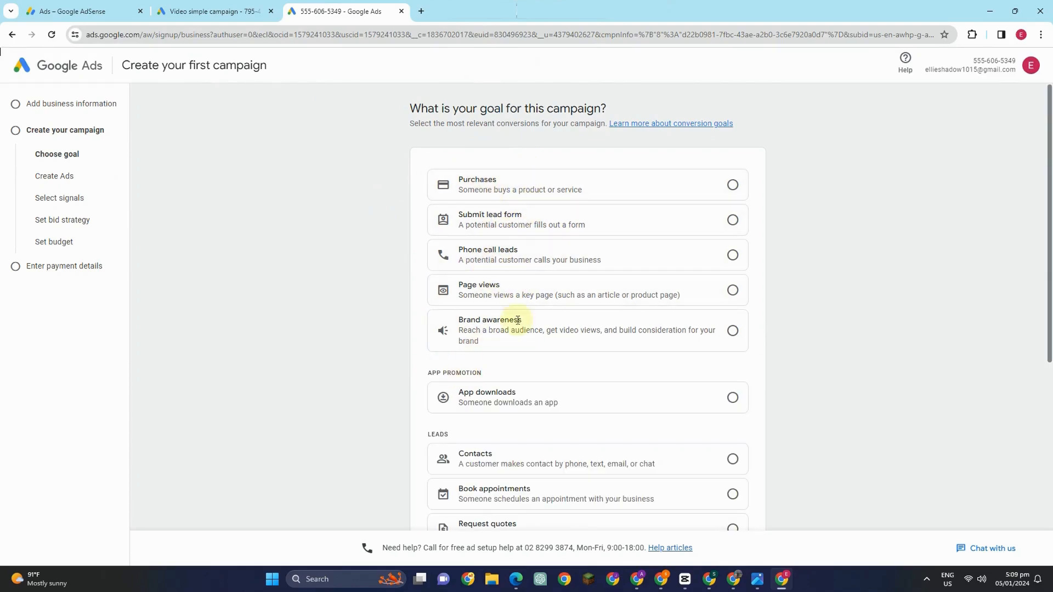
scroll(527, 356, "down", 2)
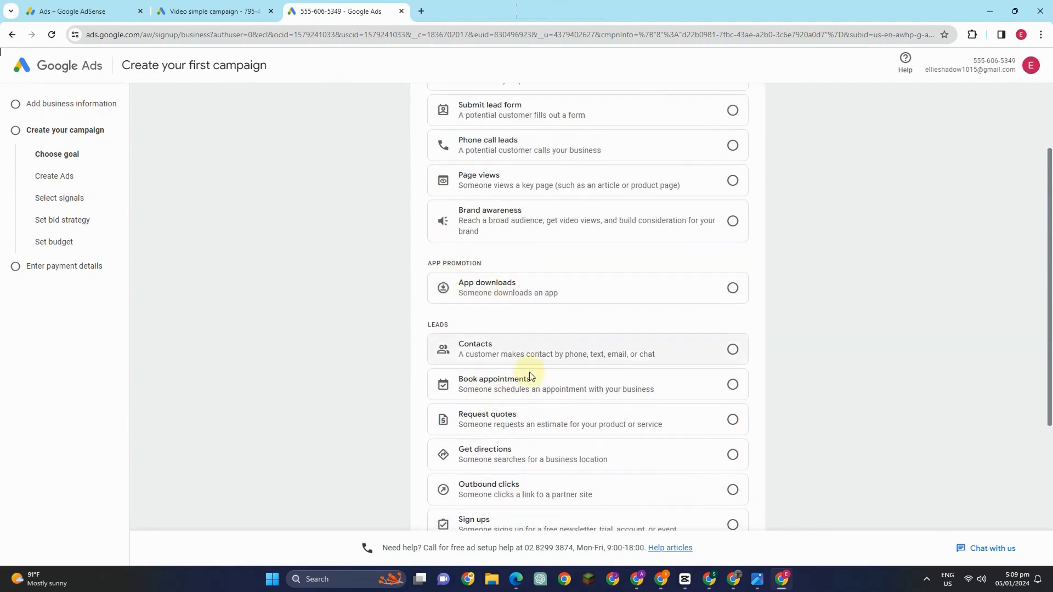
scroll(515, 433, "down", 1)
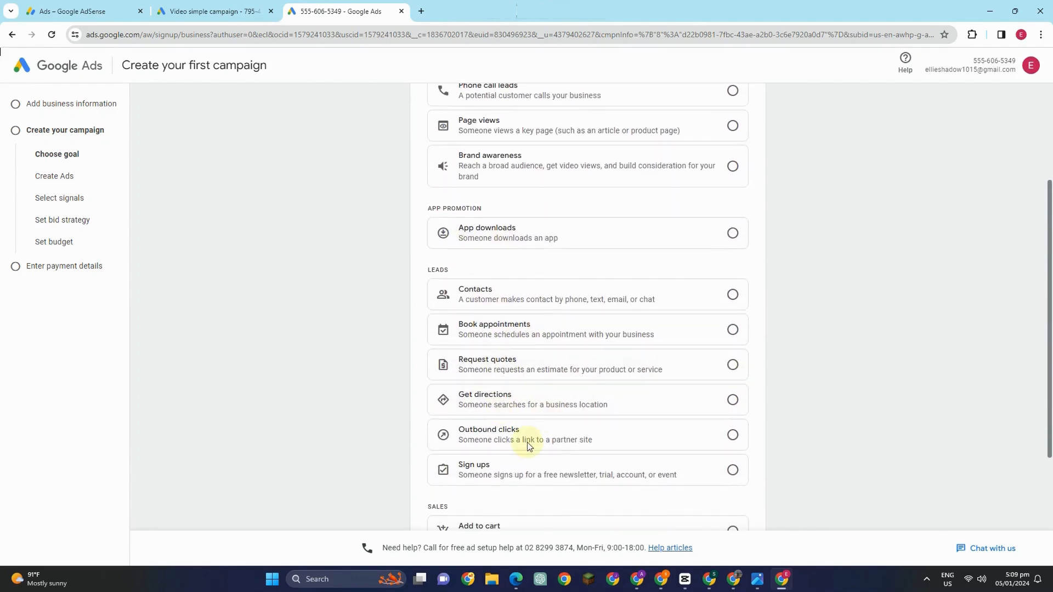
scroll(535, 458, "down", 3)
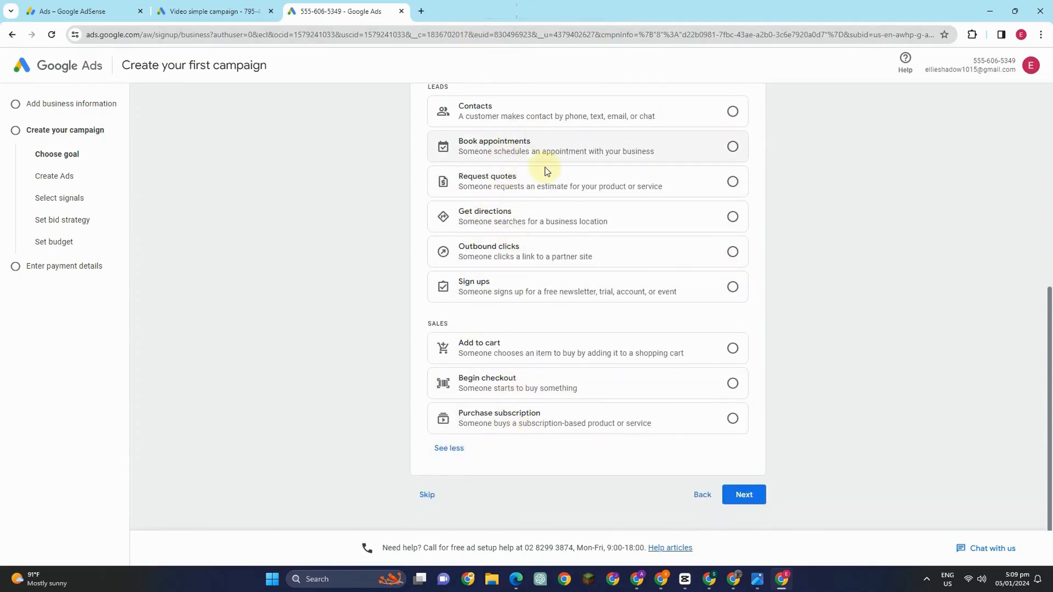
left_click(547, 151)
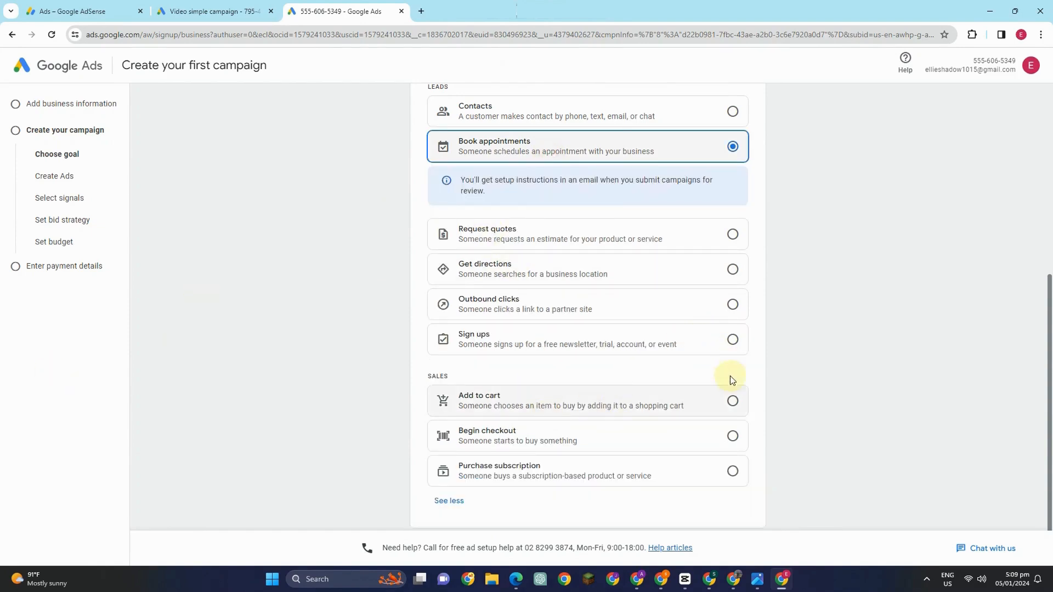
scroll(729, 379, "down", 2)
left_click(754, 494)
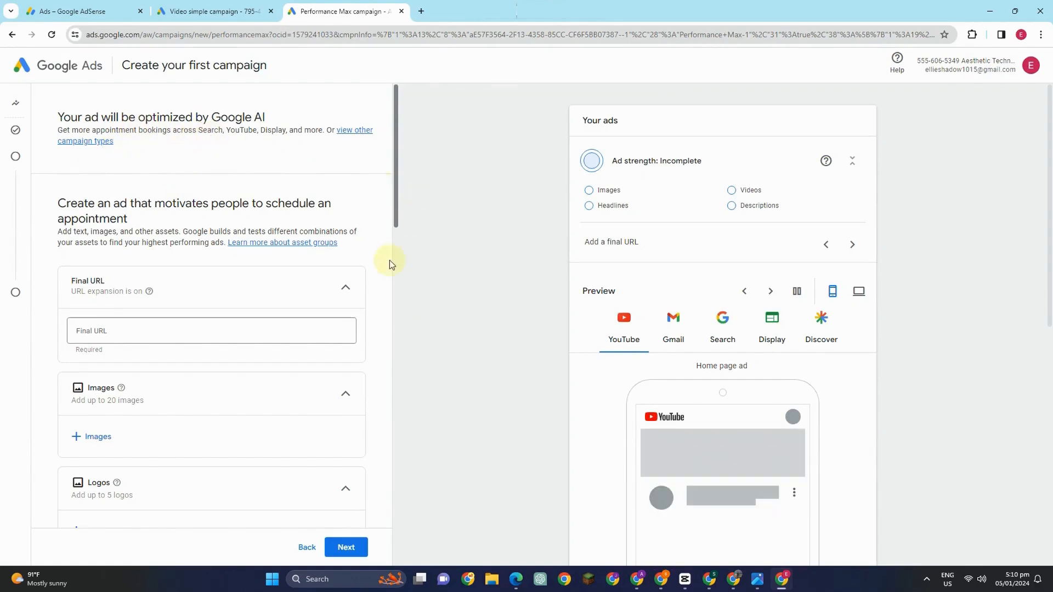
Search the free stock images for "booking" and save two BOOK device icons and the laptop-and-phone photo as ad images.
scroll(146, 289, "down", 3)
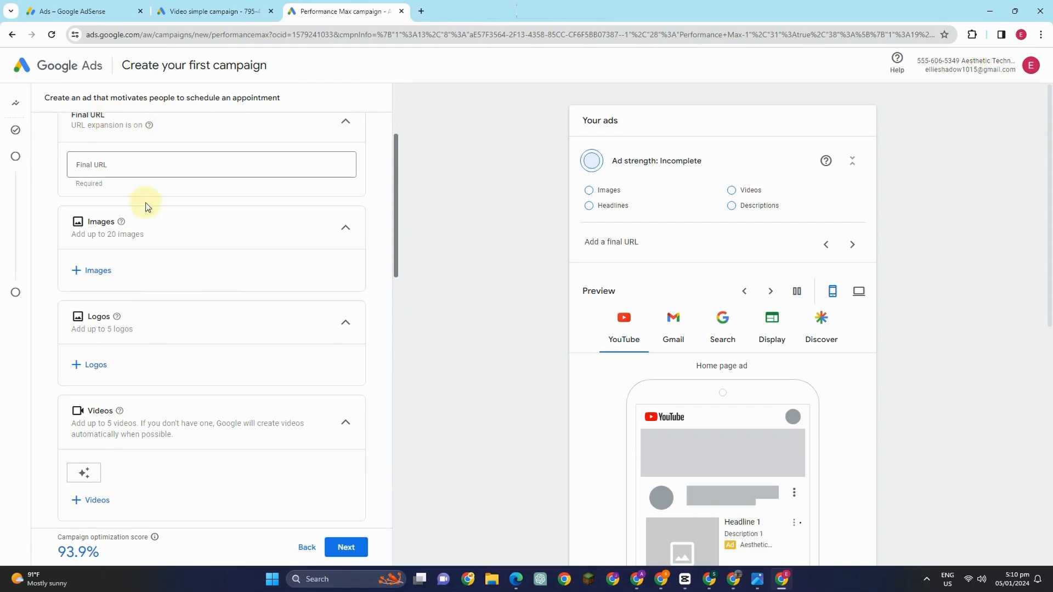
left_click(94, 274)
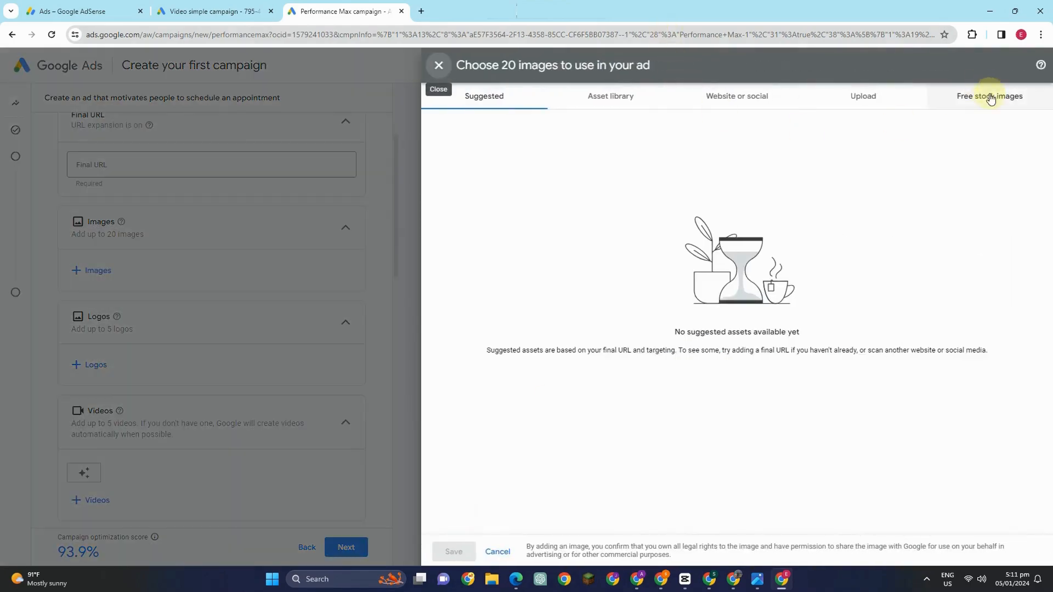
left_click(986, 96)
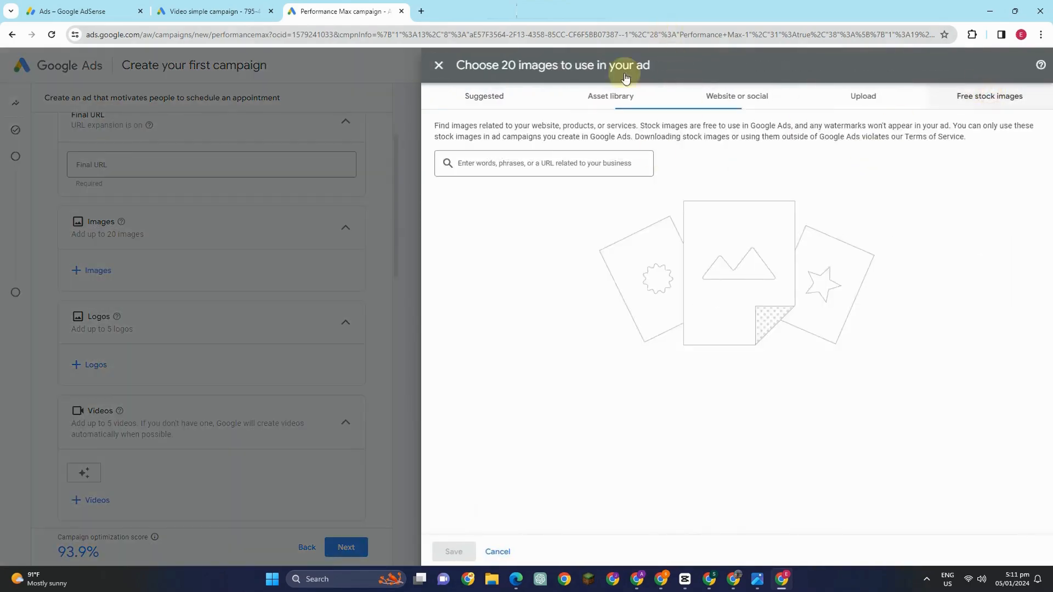
left_click(575, 162)
type("bo")
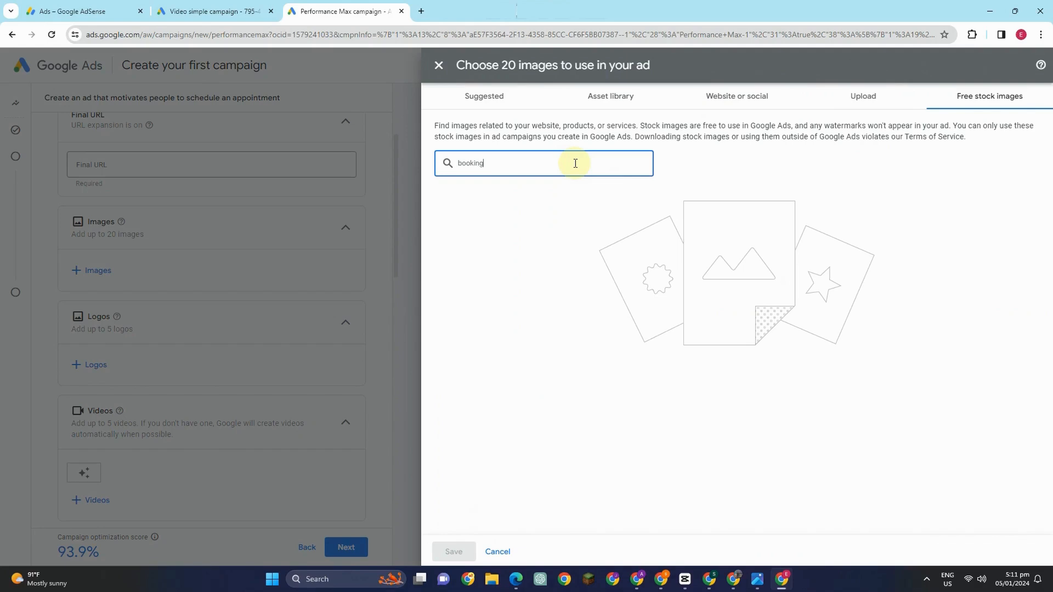
type("oking")
key("Return")
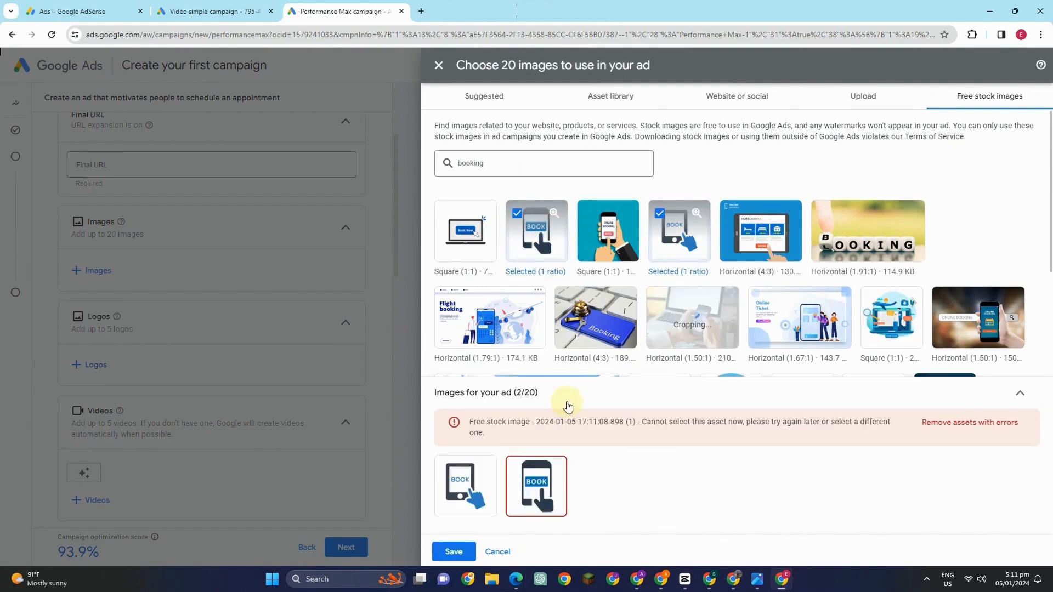
left_click(681, 331)
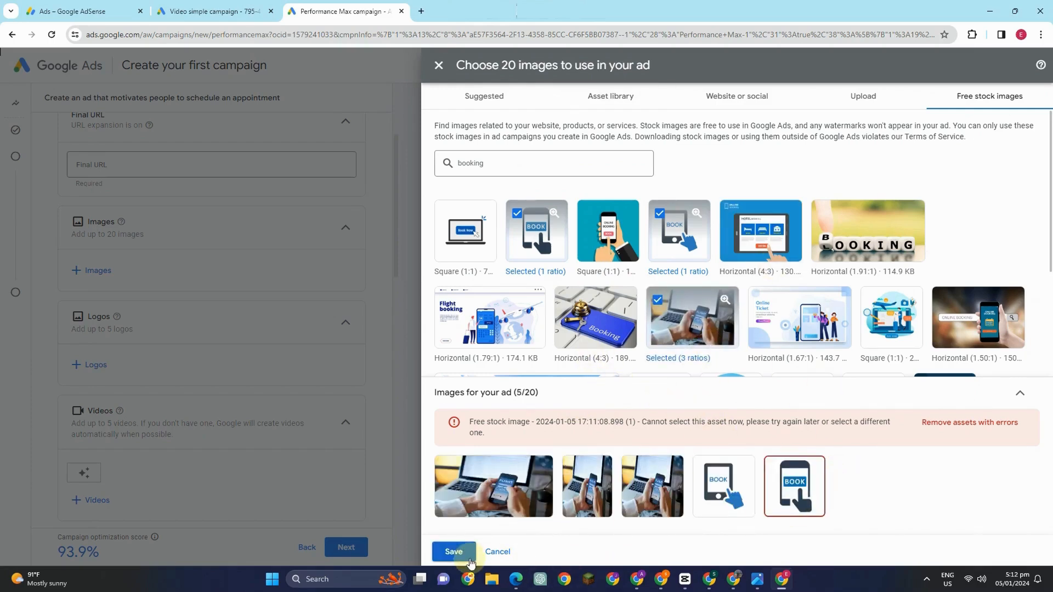
left_click(471, 562)
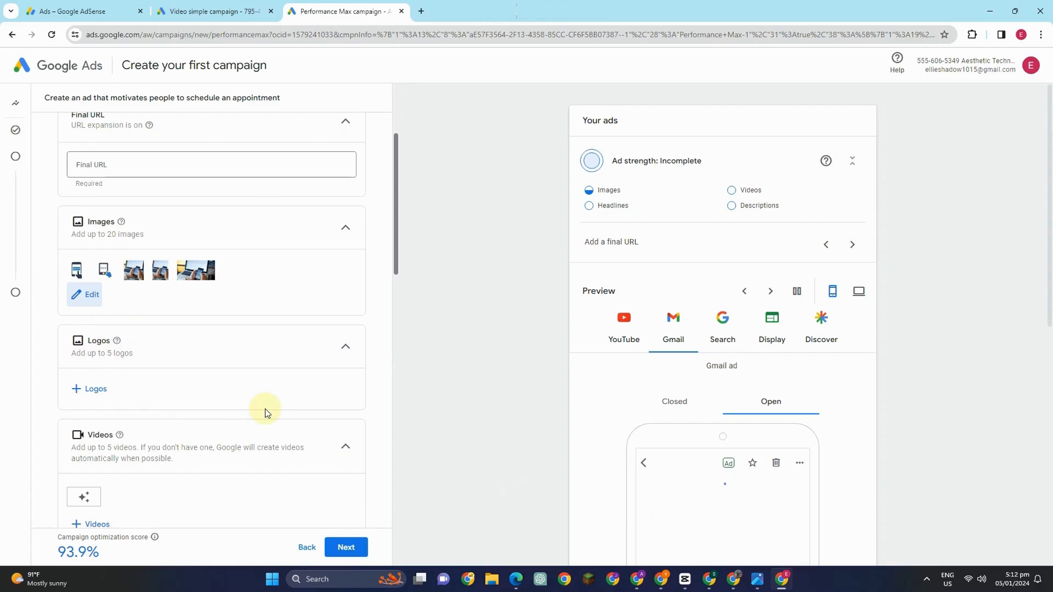
Enter "Book a flight" as the ad's first headline.
scroll(274, 400, "down", 5)
left_click(286, 386)
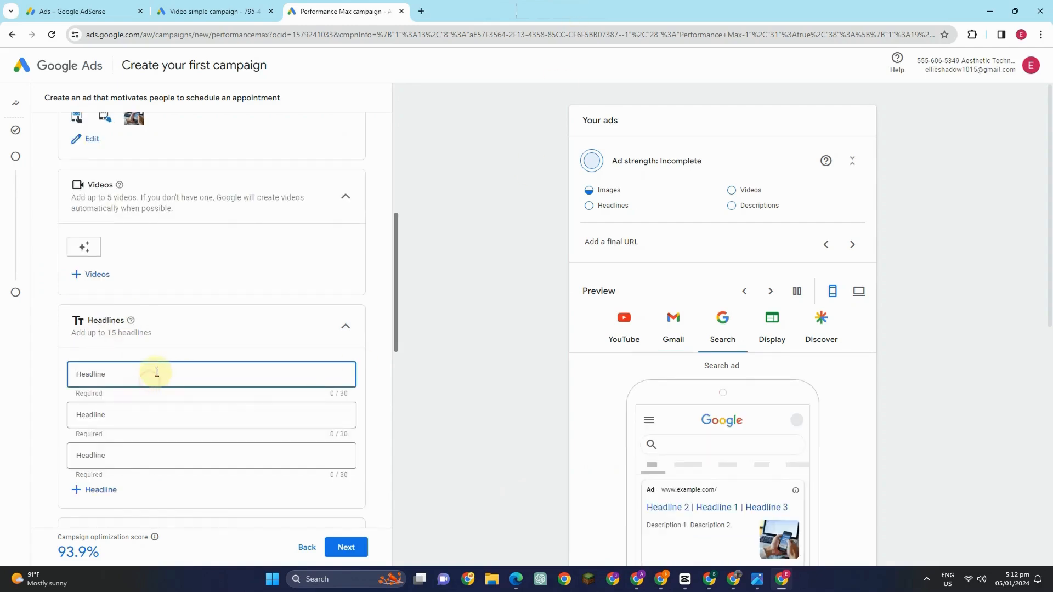
type("N")
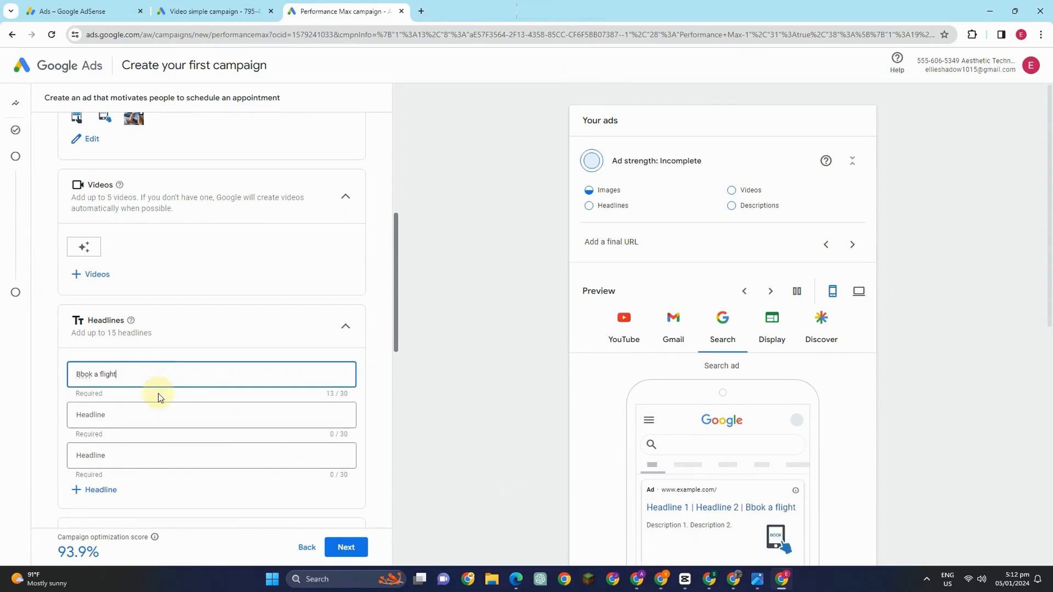
left_click(85, 374)
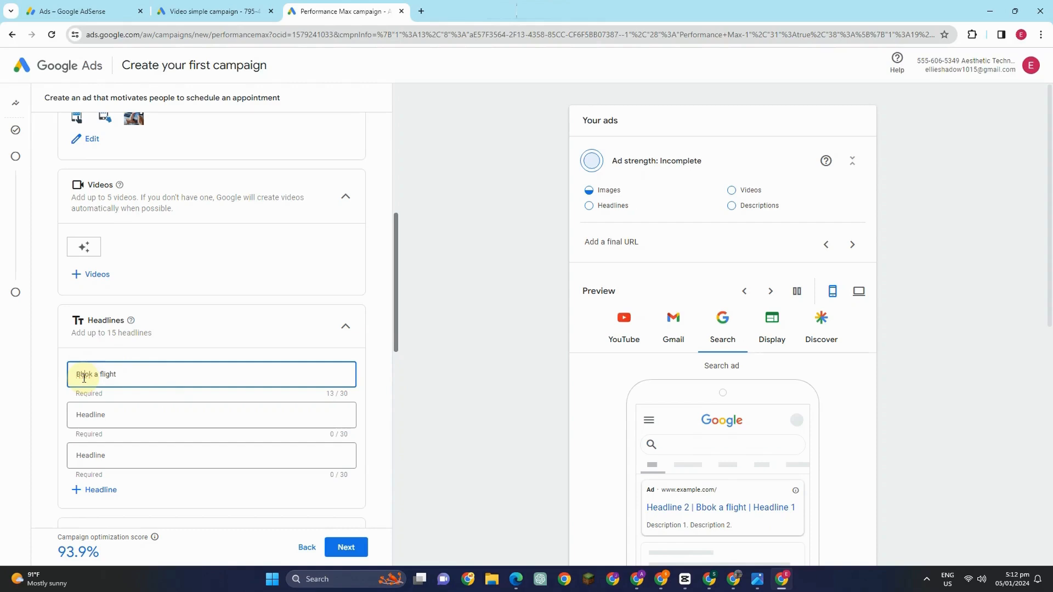
type("o")
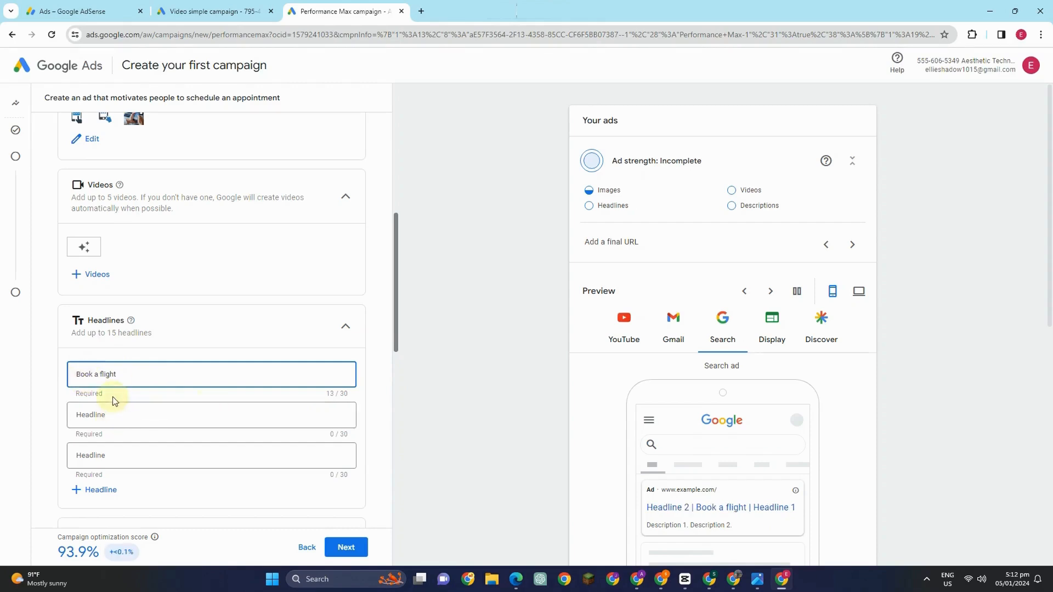
Enter "Book a Restaurant" as the ad's second headline, correcting the spelling of Restaurant.
left_click(120, 415)
type("ok")
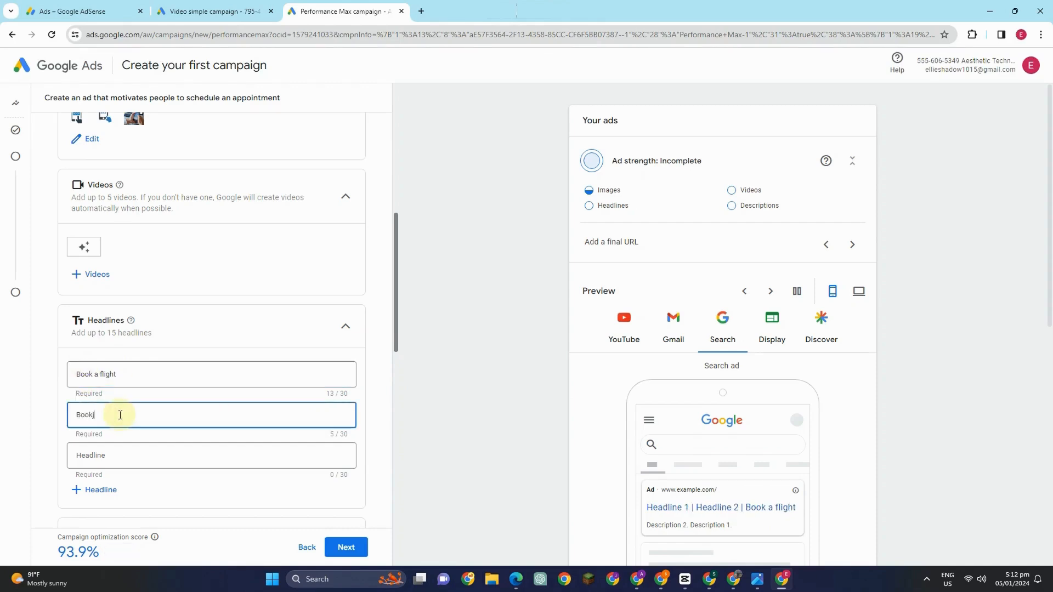
type("j")
key("BackSpace")
type("a Restyaurant")
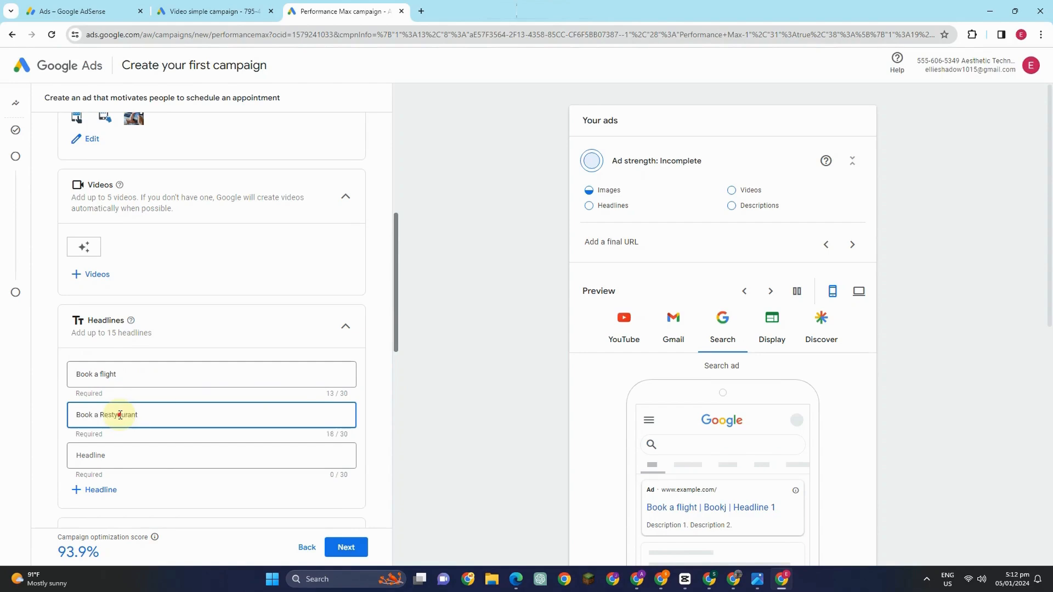
left_click(120, 415)
key("BackSpace")
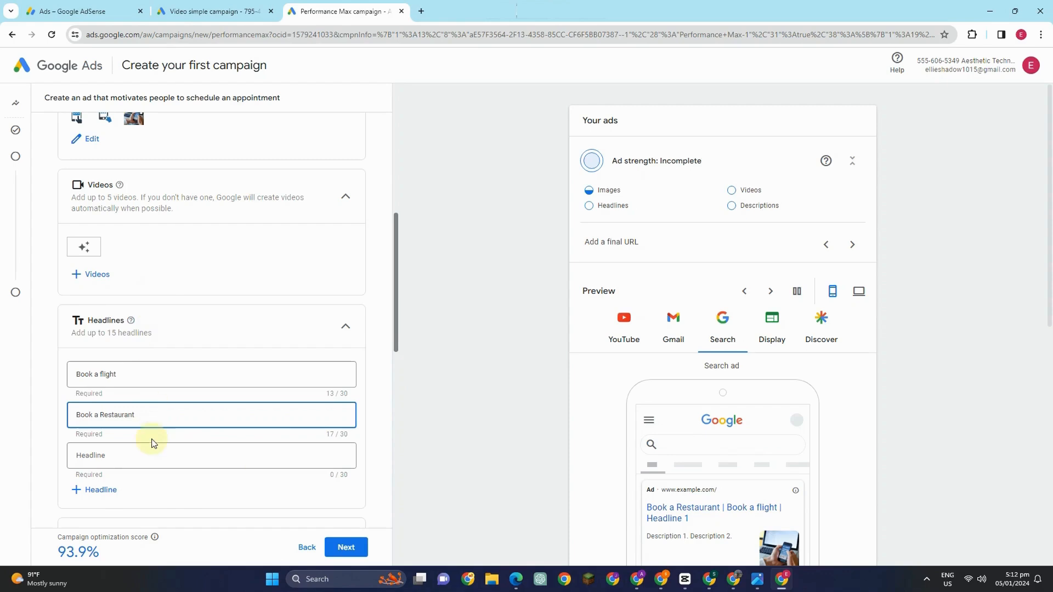
Enter "Book a Hotel" as the ad's third headline.
left_click(154, 447)
type("B")
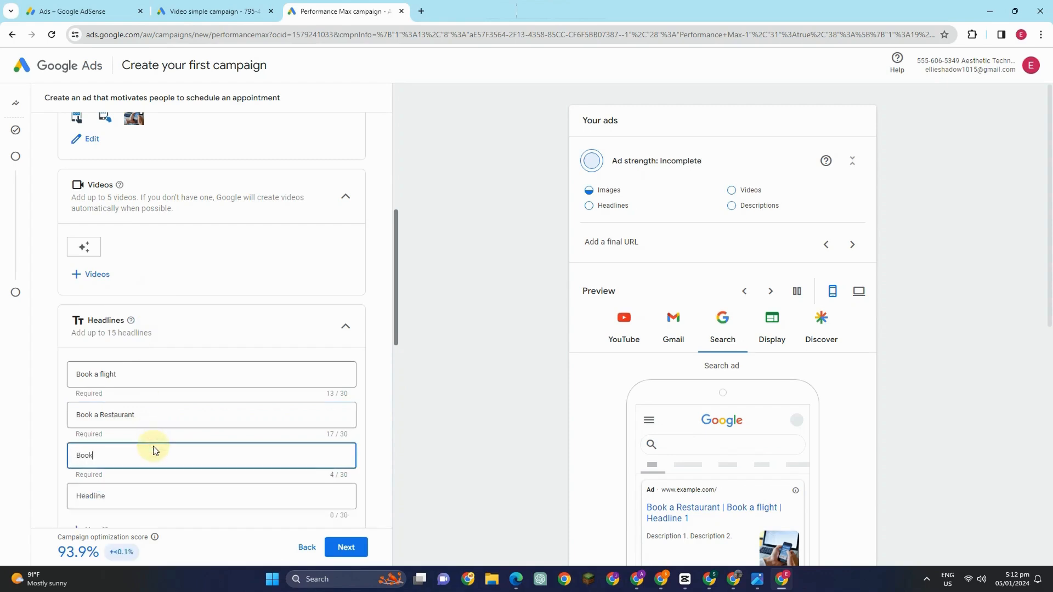
type("ook a Hotel")
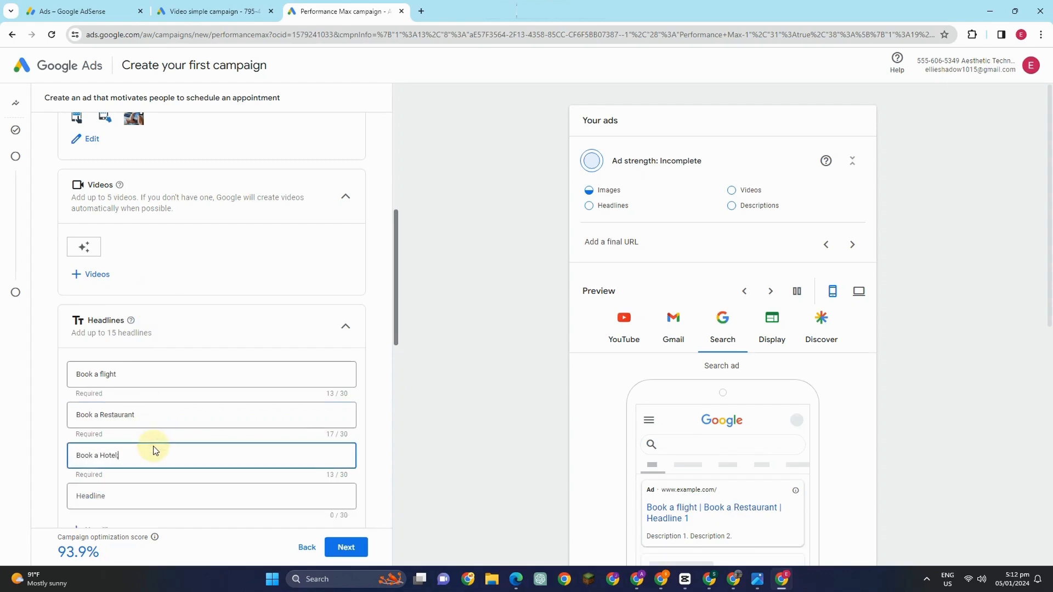
key("BackSpace")
mouse_move(102, 376)
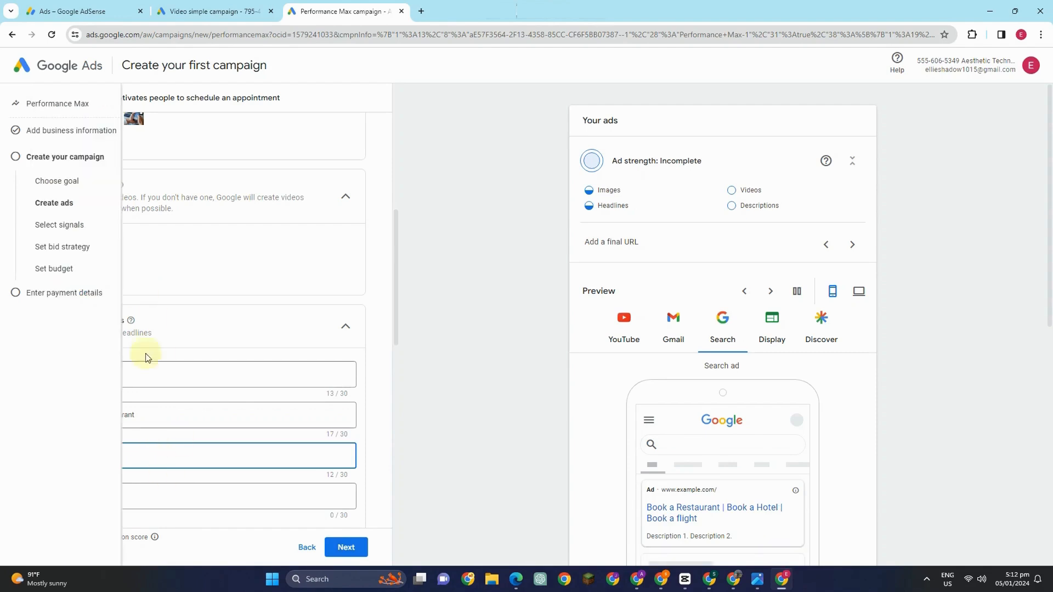
scroll(291, 503, "down", 3)
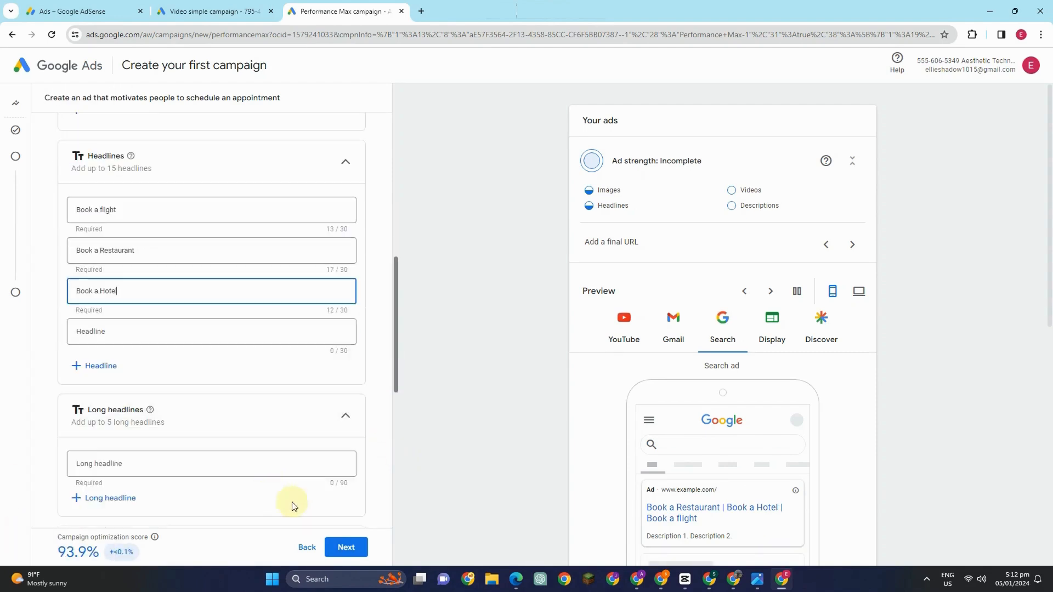
Try to continue from ad creation and review the long headline, description, business name, sitelink, call-to-action and additional asset sections.
left_click(346, 546)
scroll(186, 417, "down", 4)
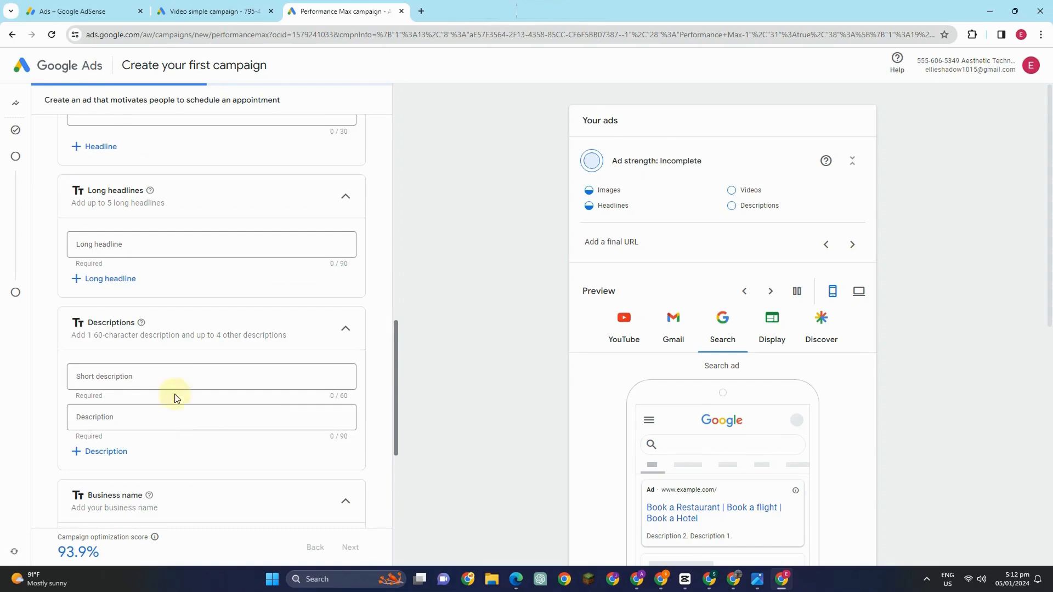
scroll(121, 438, "down", 3)
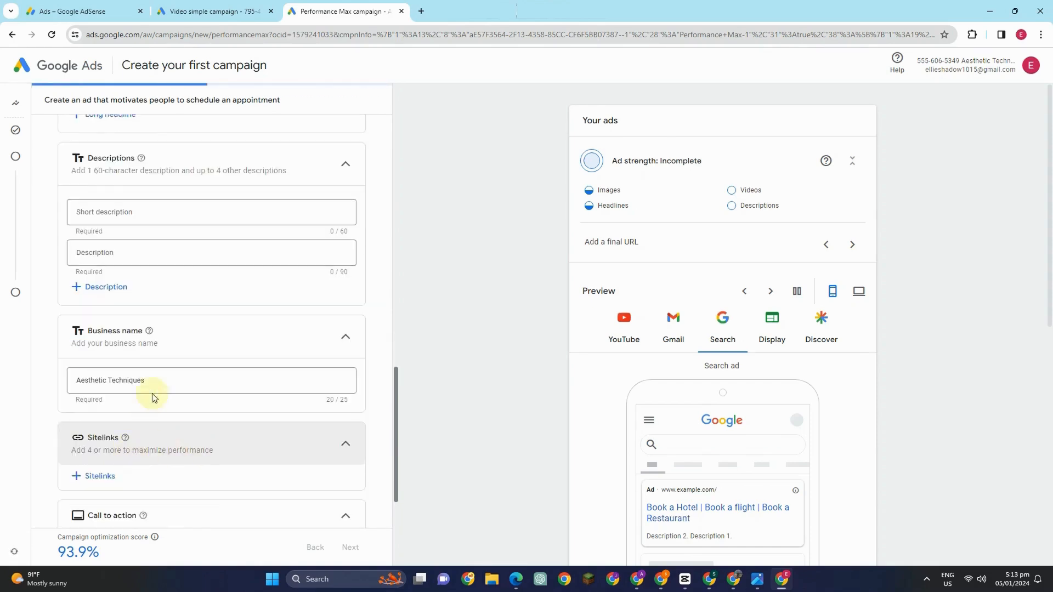
scroll(126, 411, "down", 2)
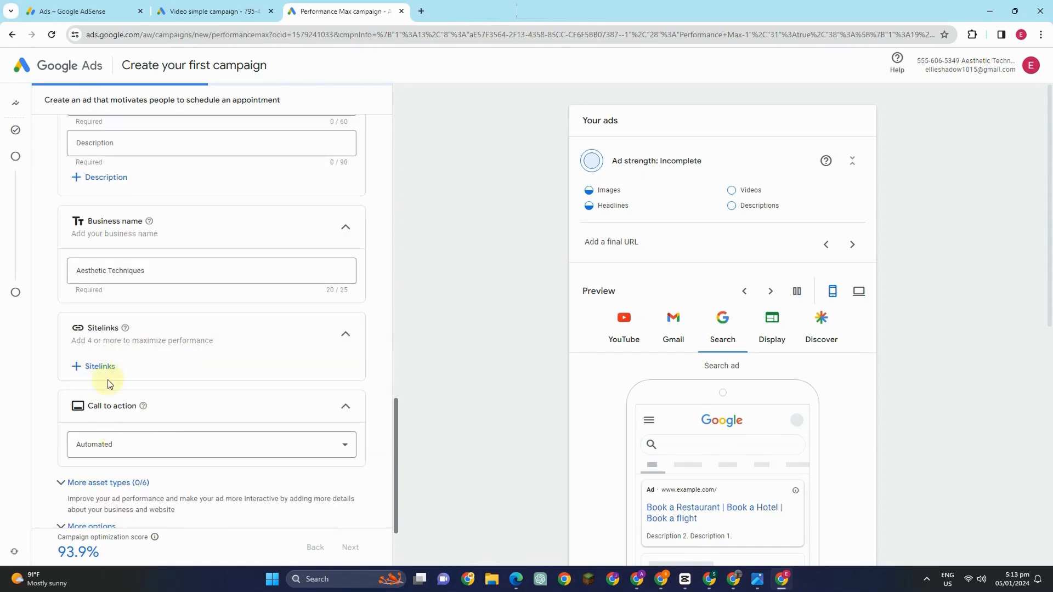
scroll(110, 406, "down", 1)
scroll(132, 430, "down", 1)
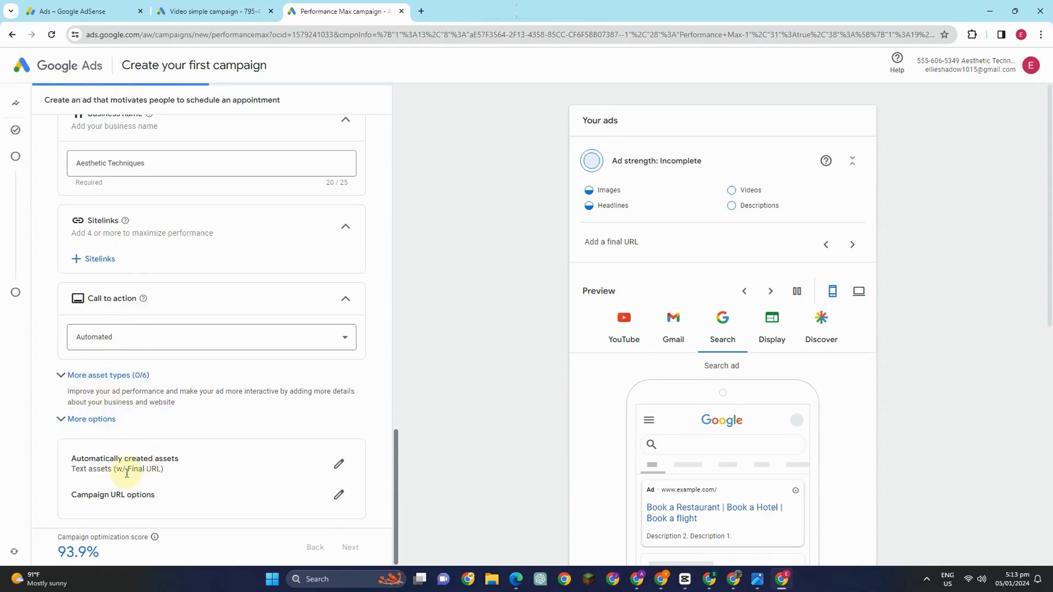
scroll(405, 505, "down", 4)
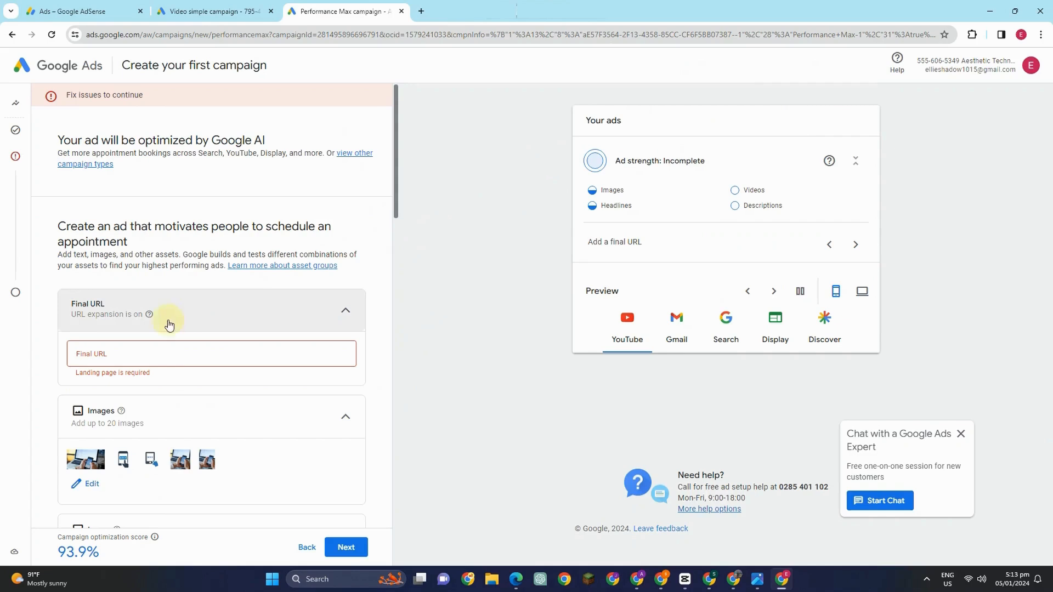
left_click(131, 353)
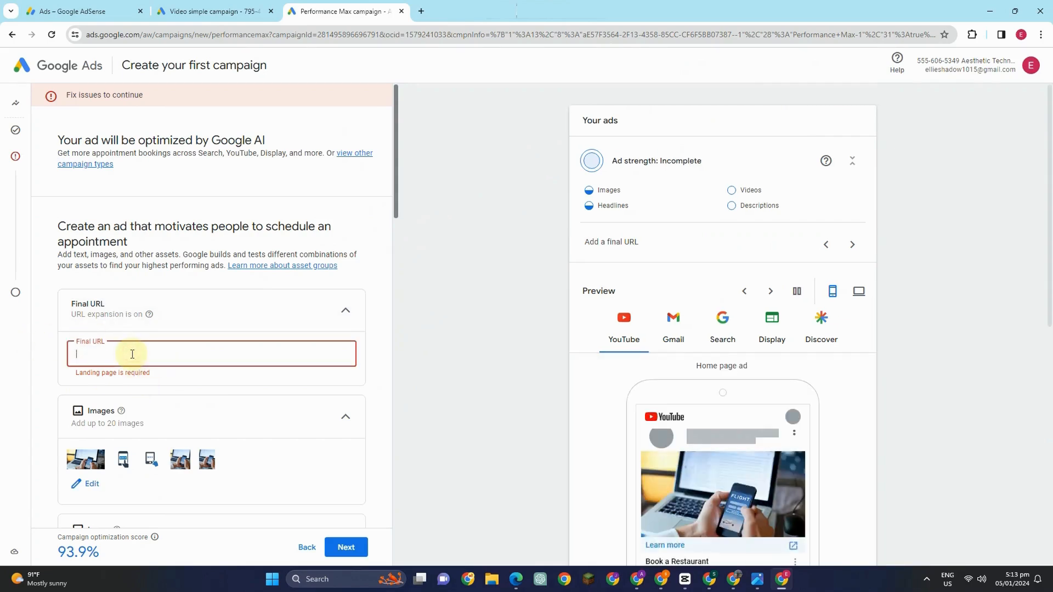
key("F5")
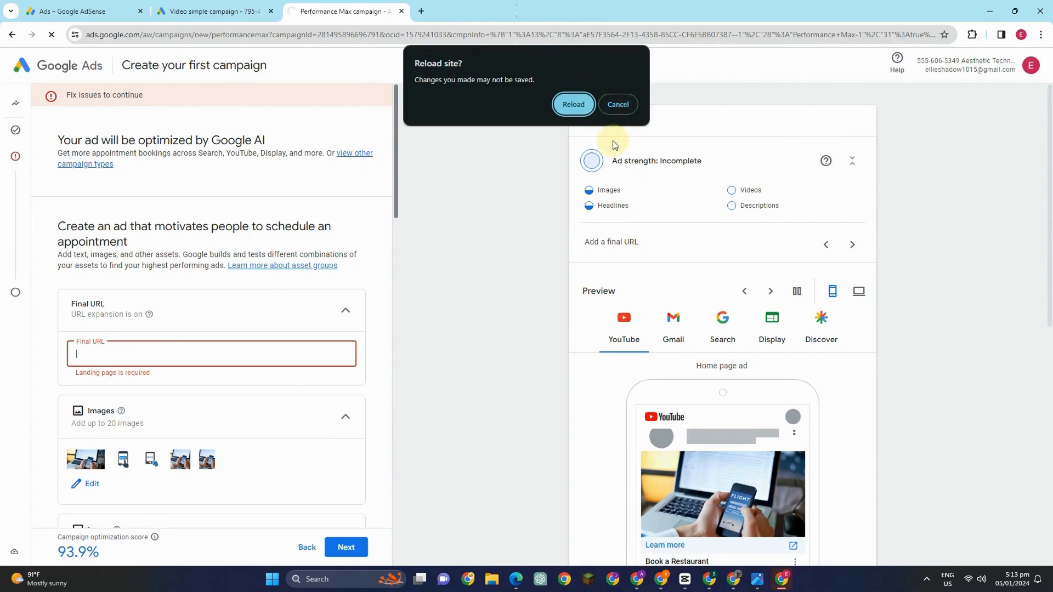
left_click(618, 104)
type("https://6b2a6f-3.myshopify.com/")
scroll(295, 399, "down", 9)
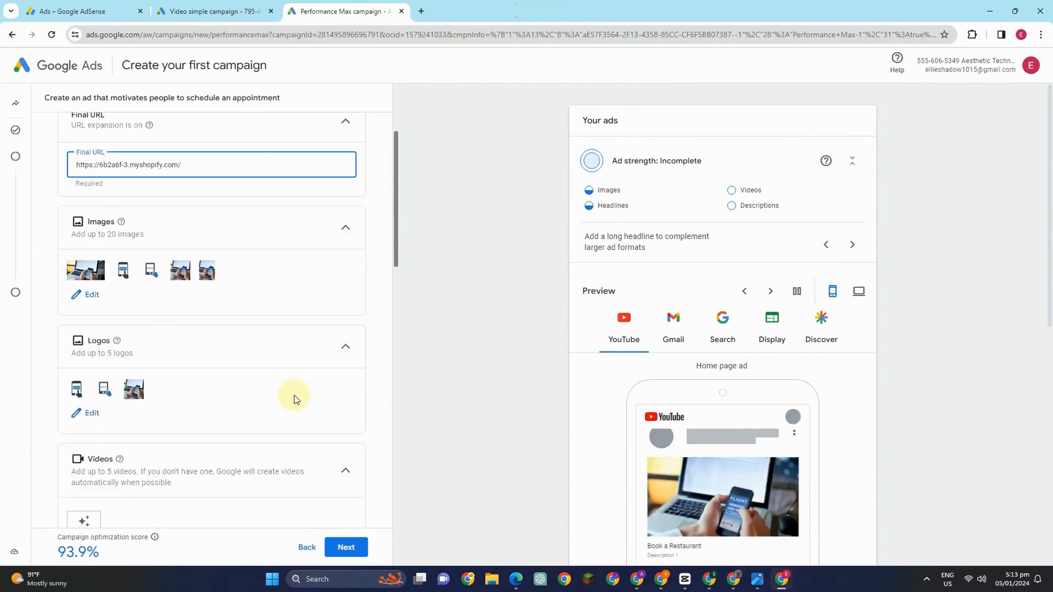
scroll(332, 505, "down", 12)
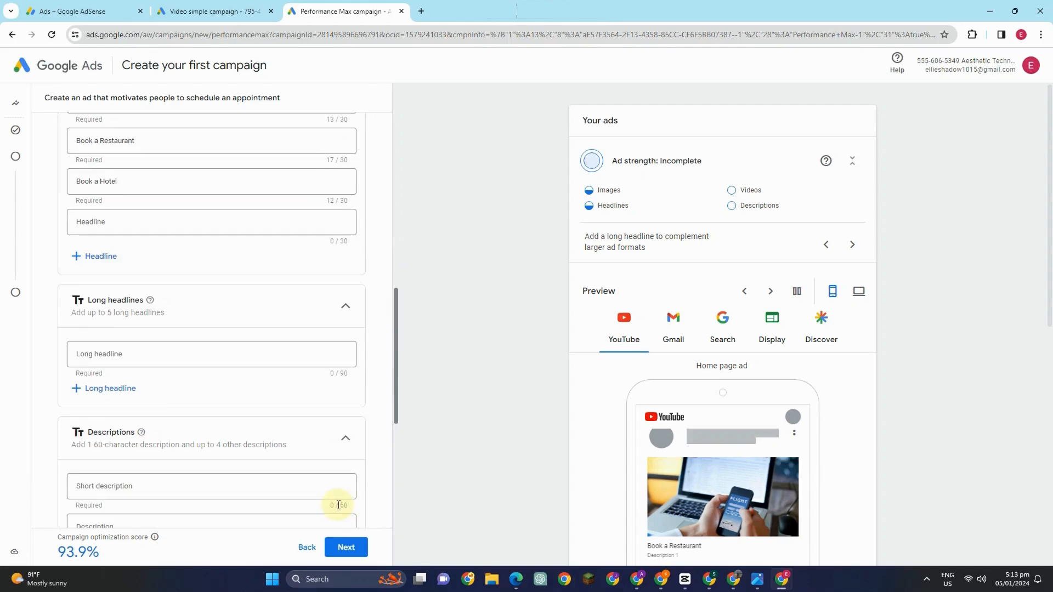
left_click(348, 546)
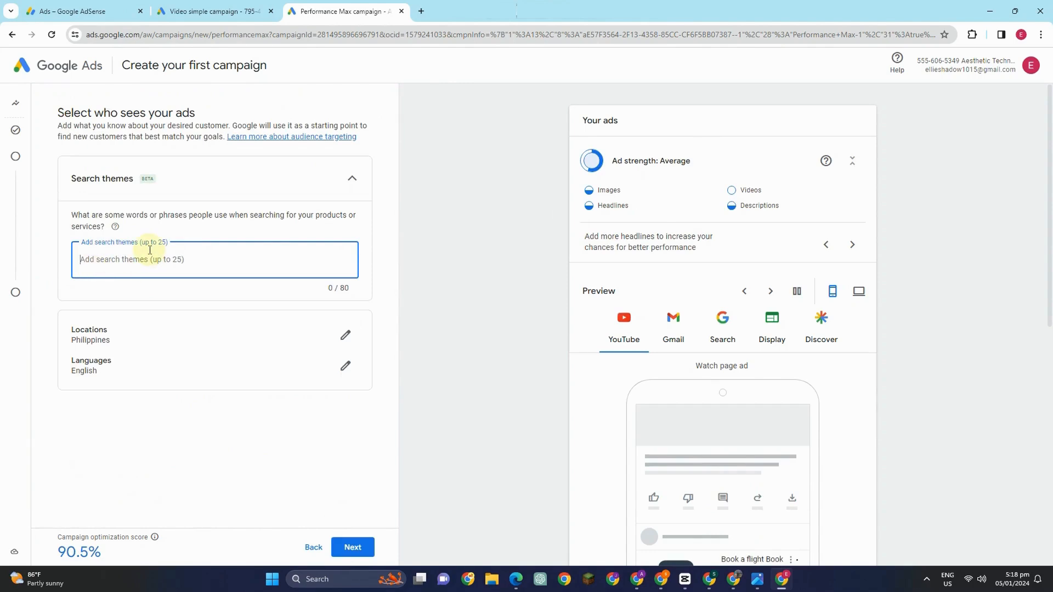
Add "book" and "booking" as search themes for the campaign and continue.
type("book")
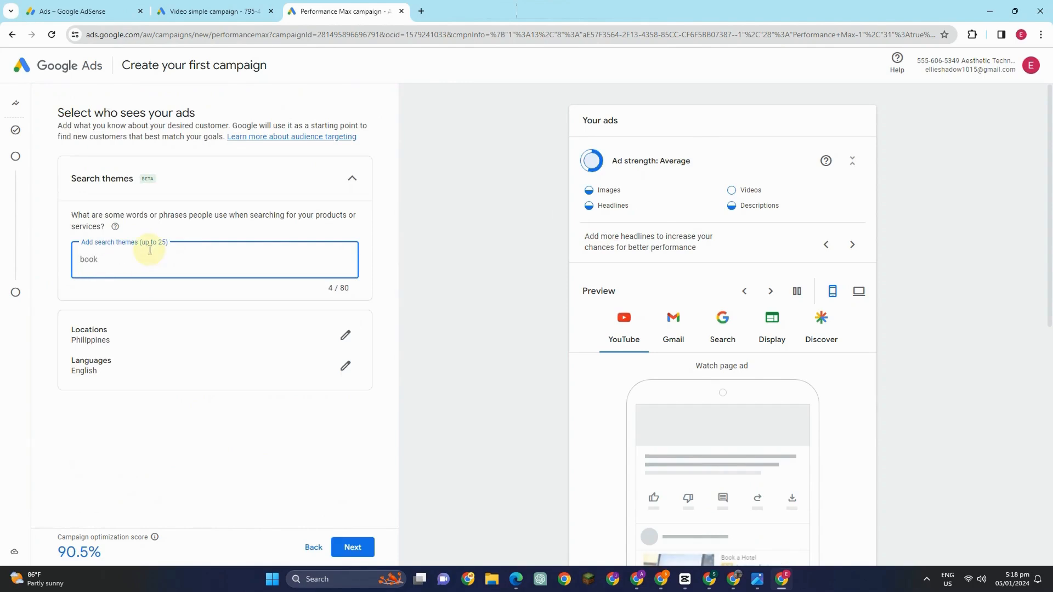
key("Return")
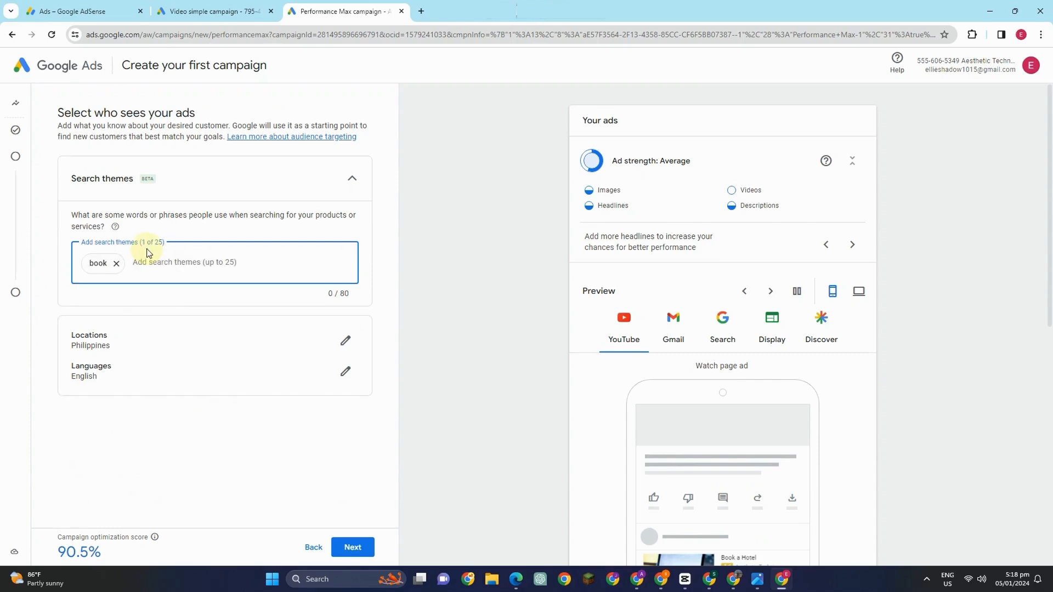
type("booking")
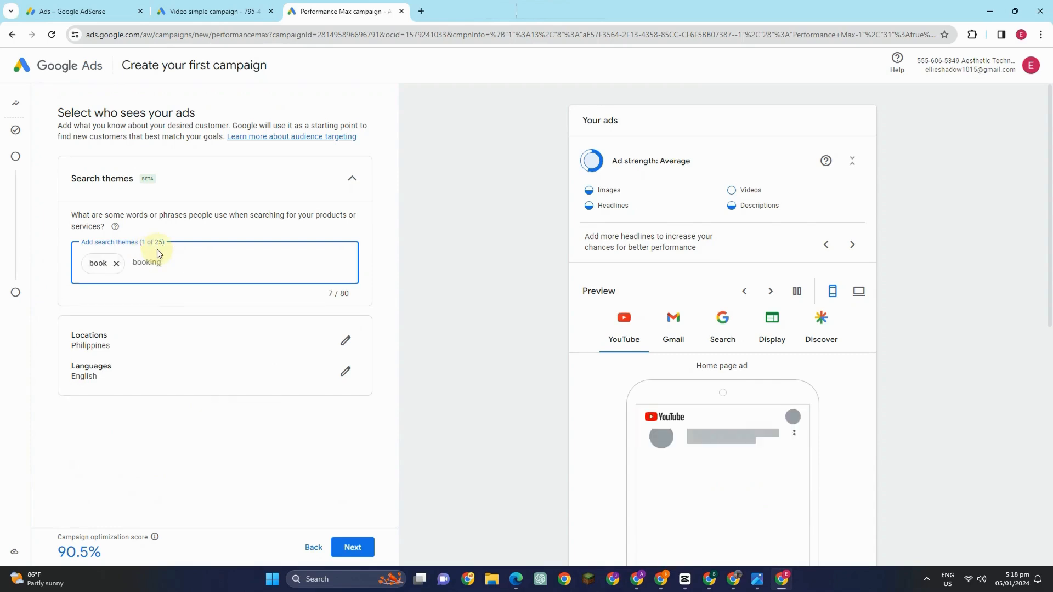
key("Return")
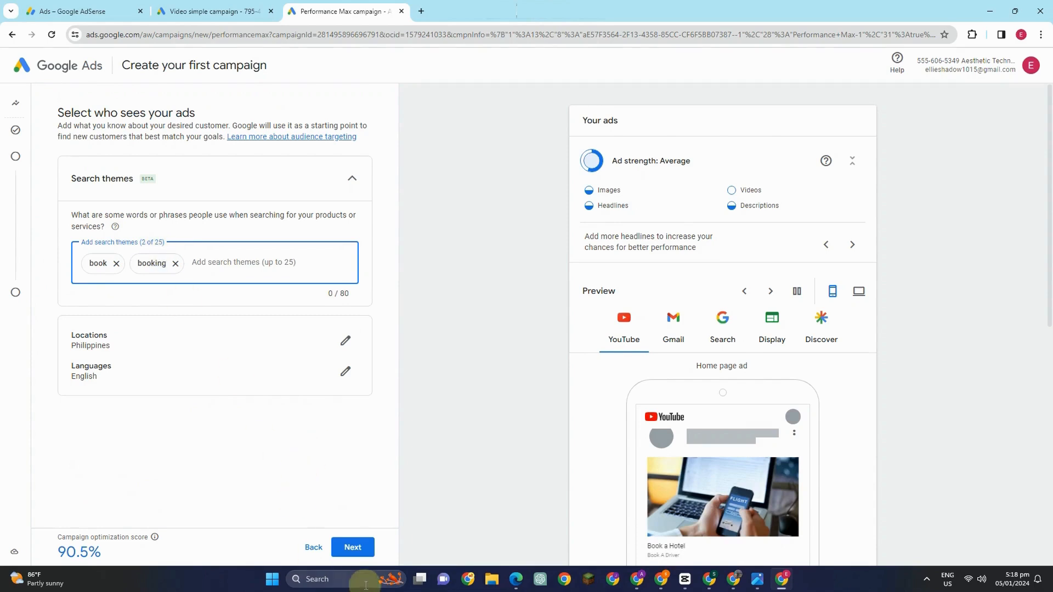
left_click(356, 544)
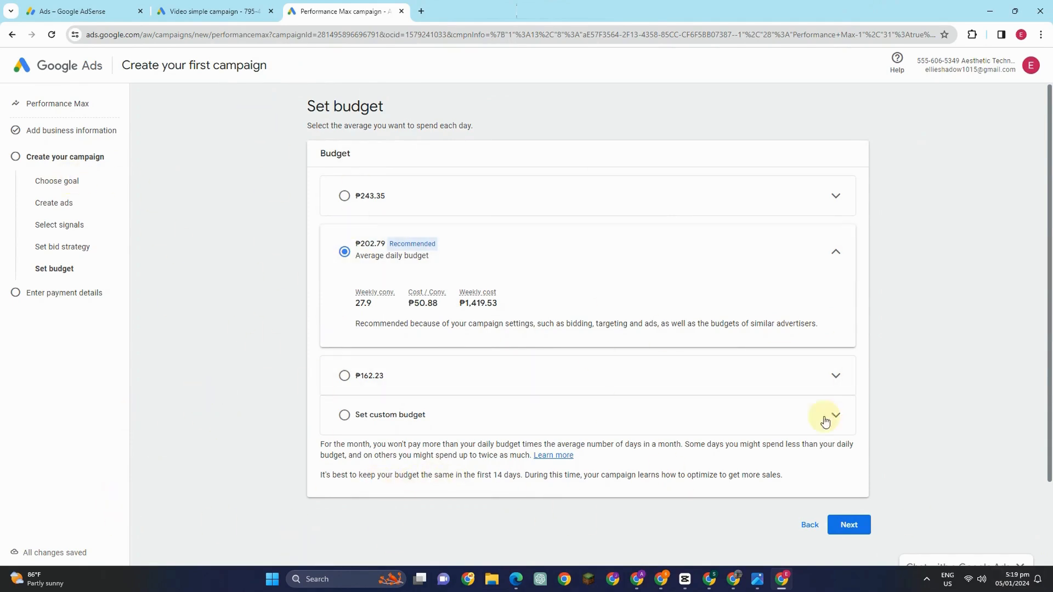
Accept the recommended ₱202.79 average daily budget and highlight the Enter payment details stage in the campaign outline.
left_click(850, 519)
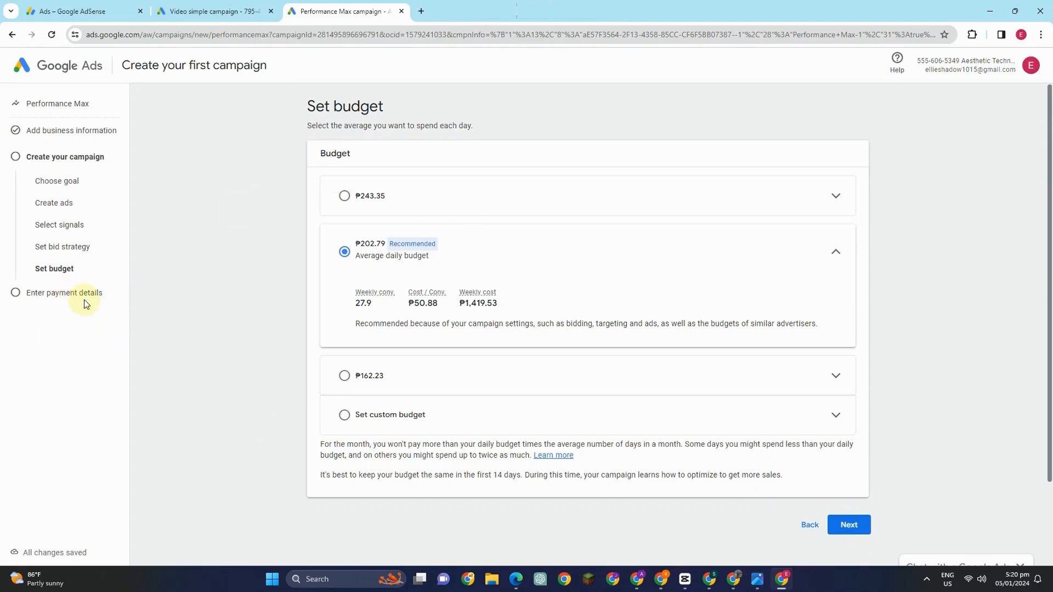
left_click_drag(29, 290, 106, 294)
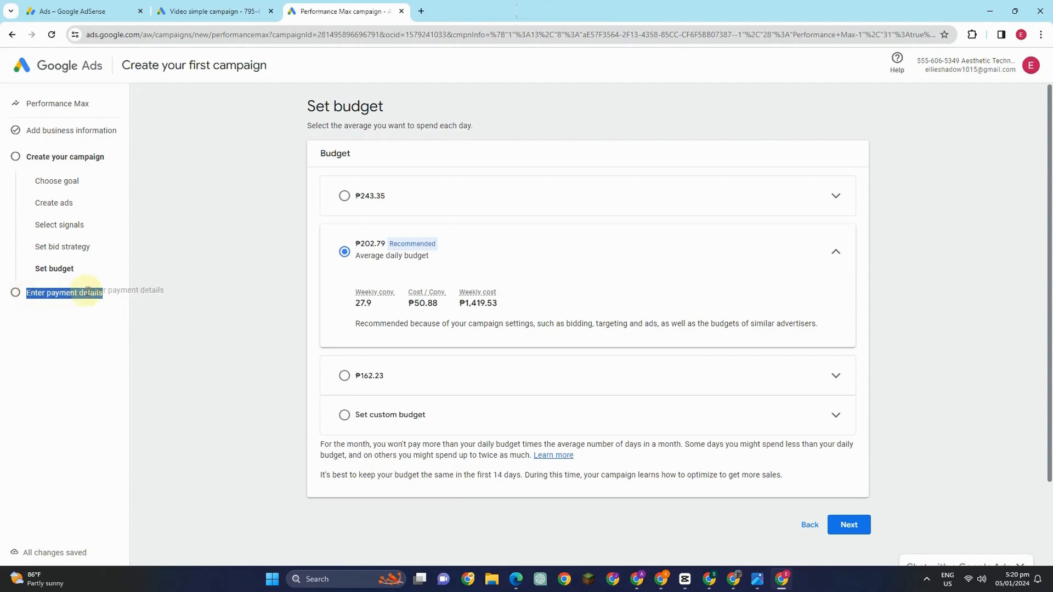
left_click(87, 292)
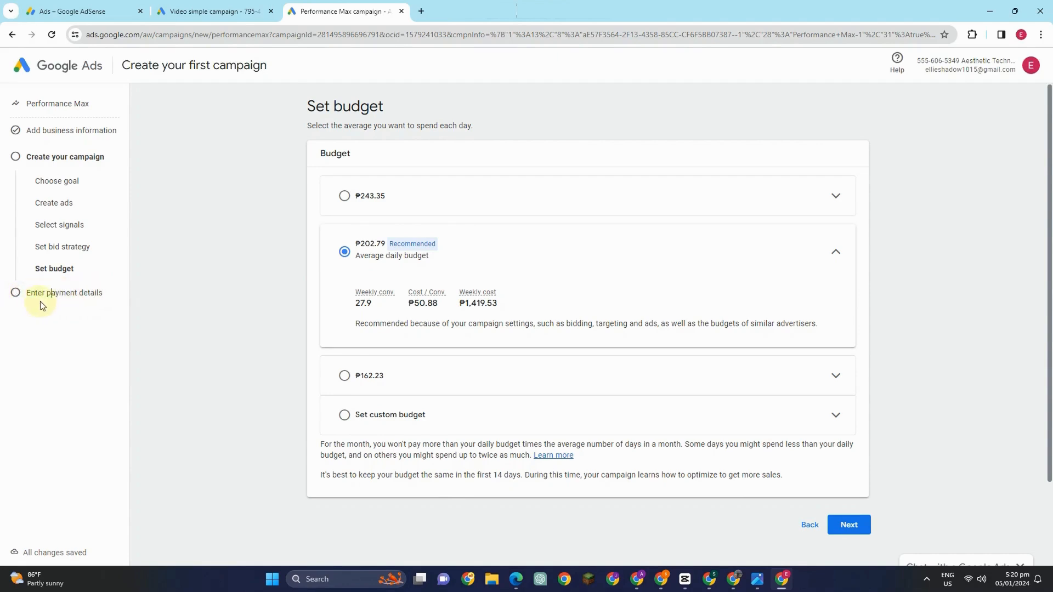
left_click_drag(28, 294, 110, 299)
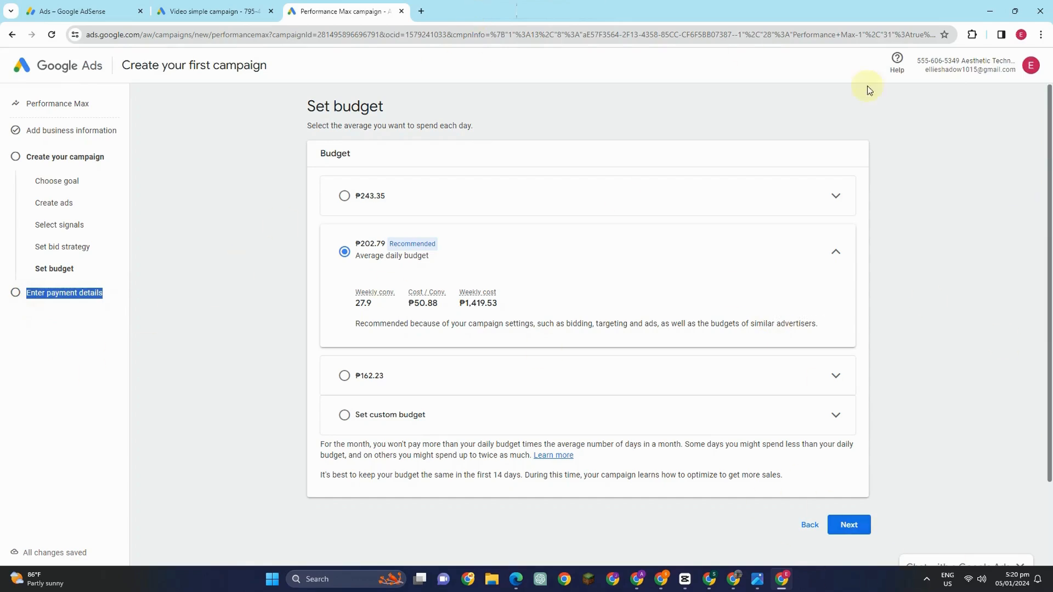
Go back through the campaign stages to the business information and choose to create an account without a campaign.
left_click(803, 527)
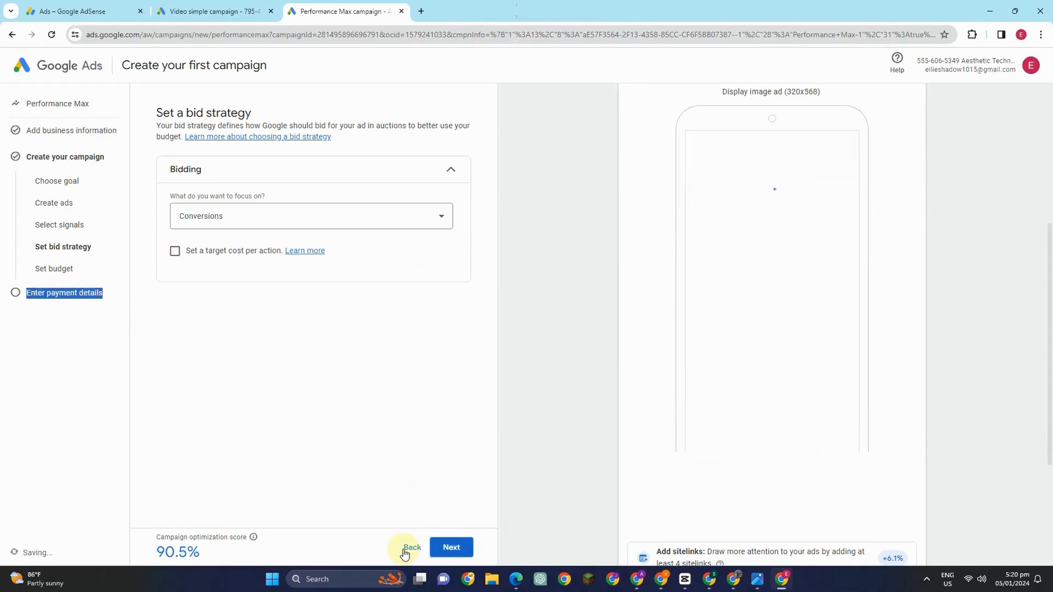
left_click(406, 548)
left_click(405, 550)
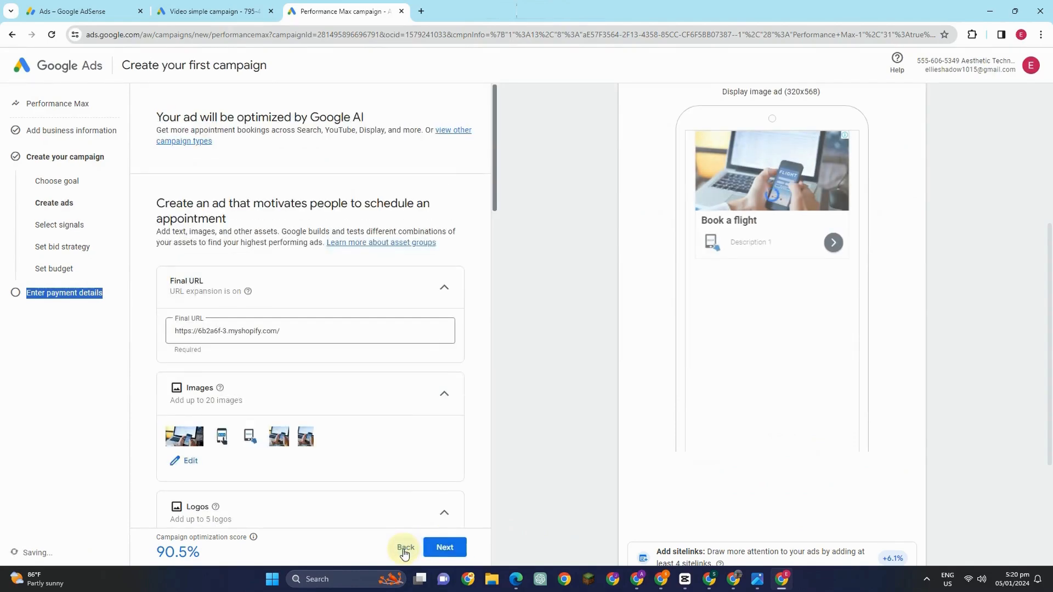
left_click(405, 550)
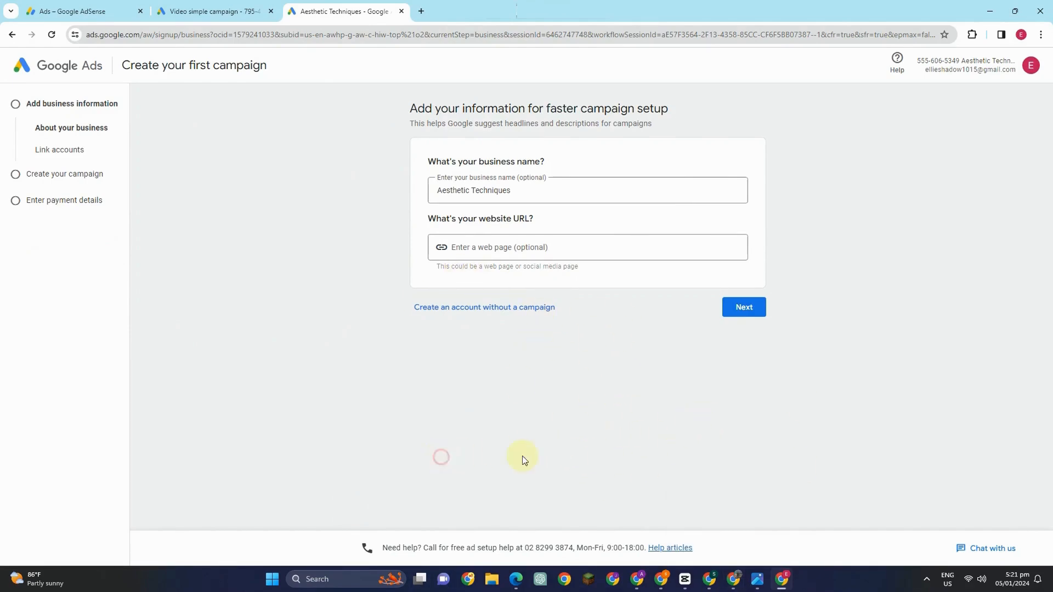
left_click(464, 308)
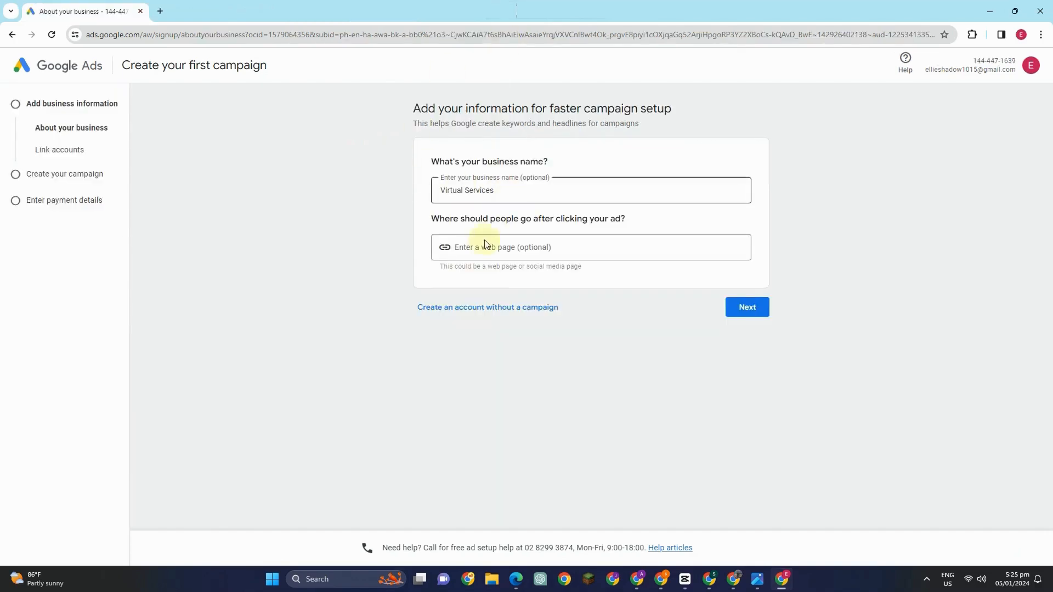
left_click(519, 308)
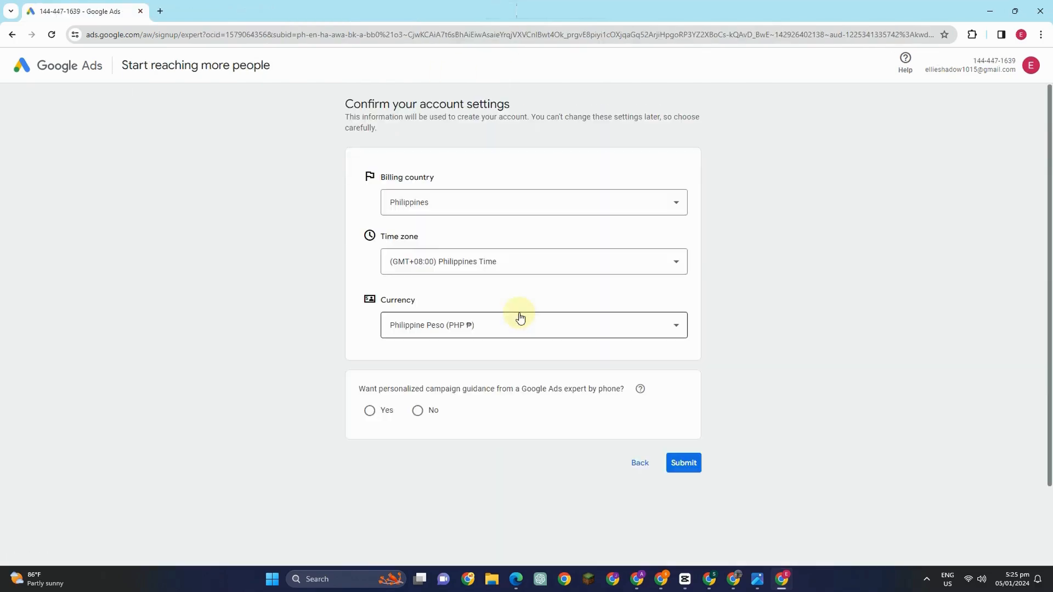
Set the account's billing country to Panama and its currency to Moroccan Dirham (MAD).
left_click(526, 204)
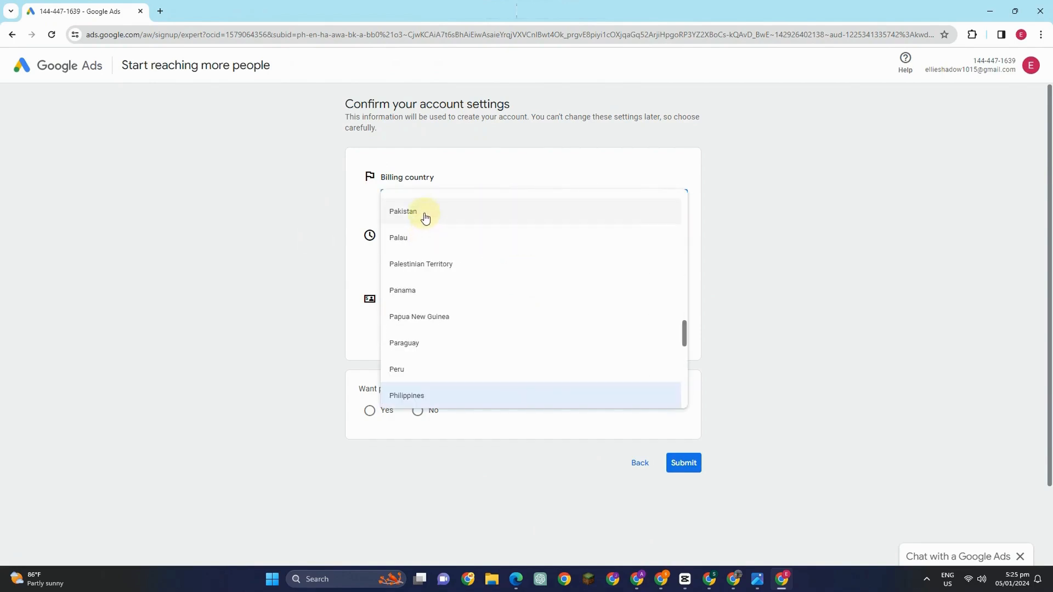
left_click(423, 293)
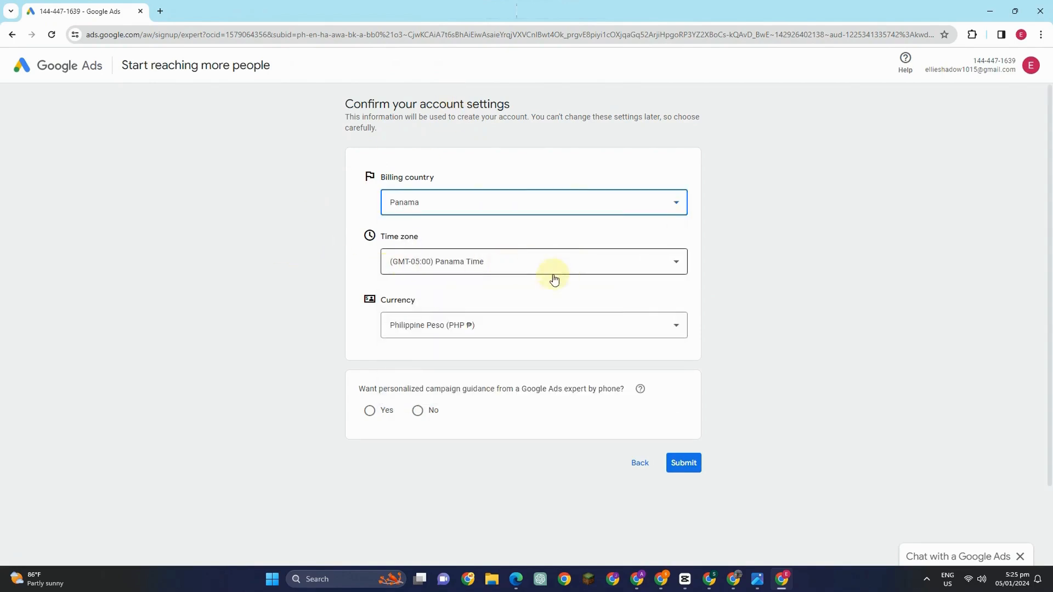
left_click(498, 336)
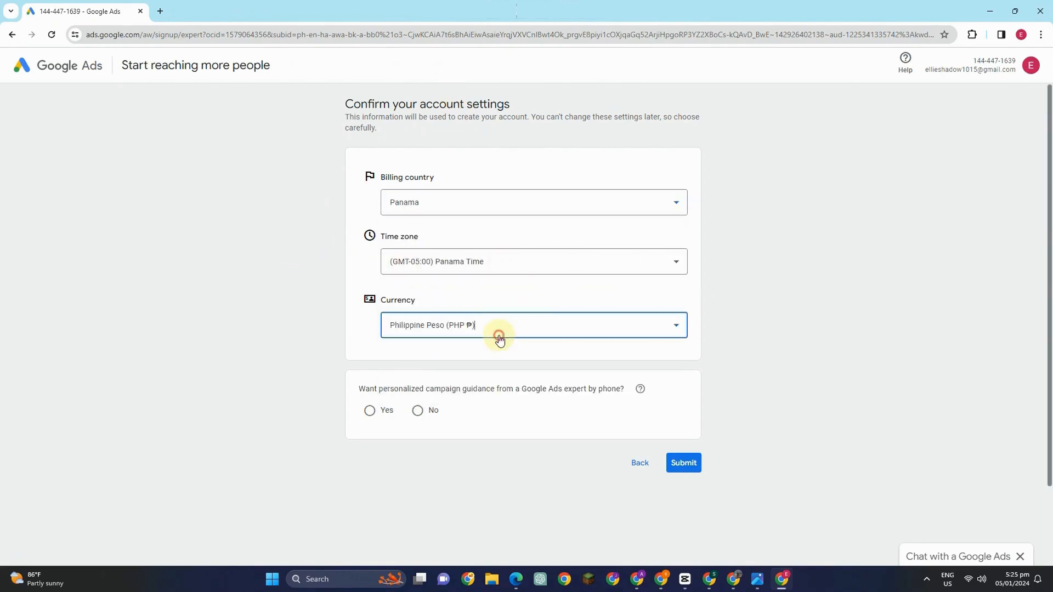
left_click(454, 331)
left_click(643, 336)
left_click(643, 337)
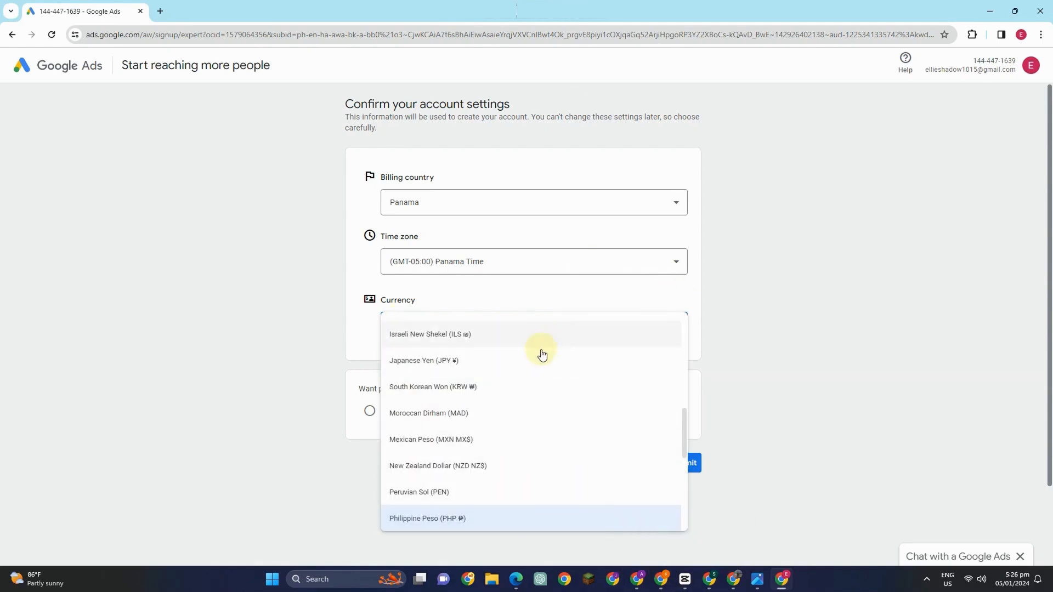
left_click(542, 355)
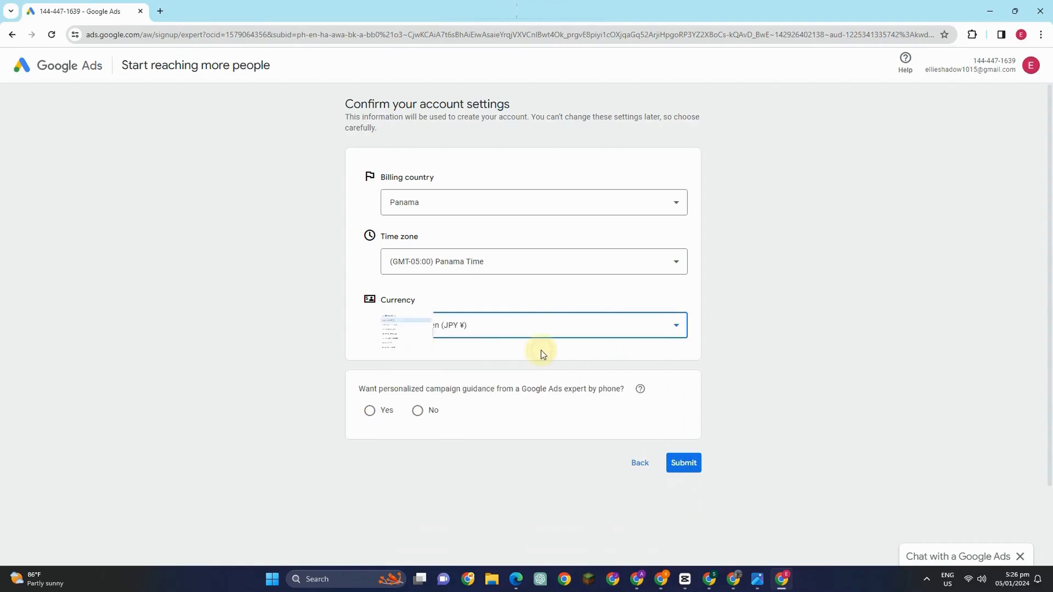
left_click(497, 331)
left_click(481, 412)
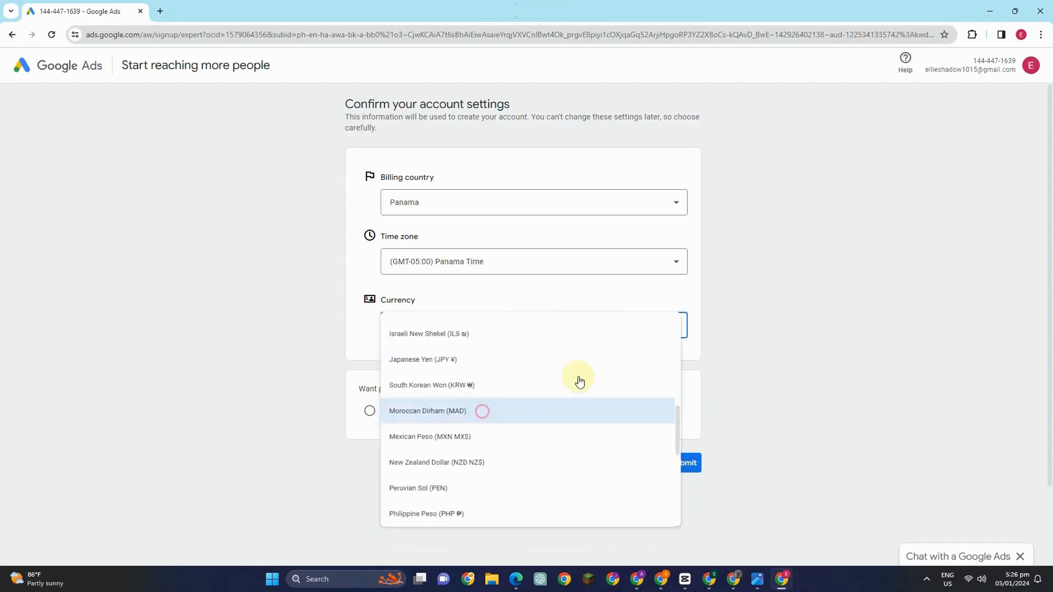
Decline personalized campaign guidance by phone, submit the account settings and continue to the new account.
left_click(685, 461)
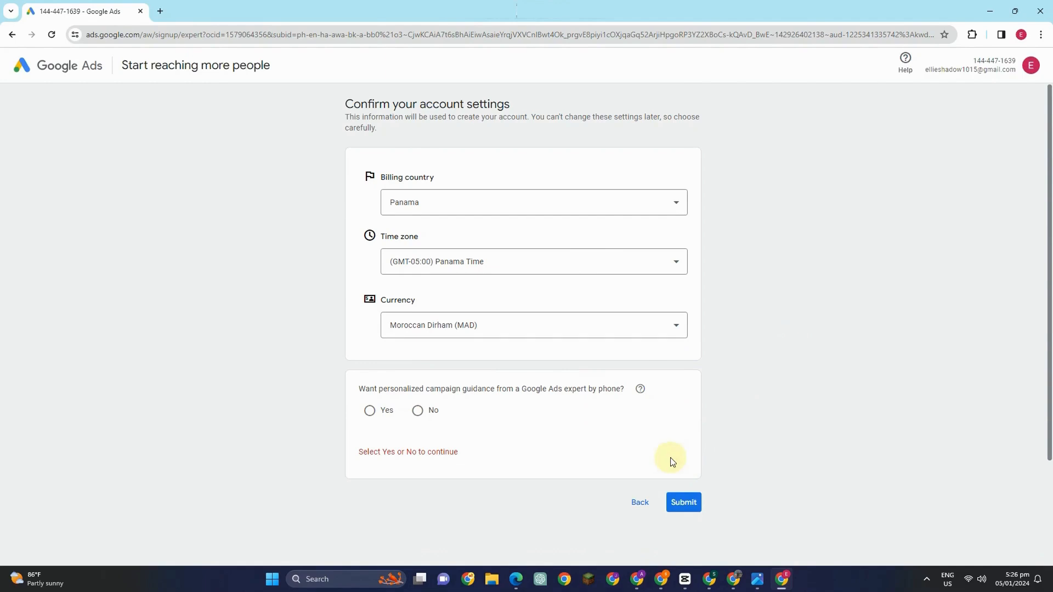
left_click(418, 411)
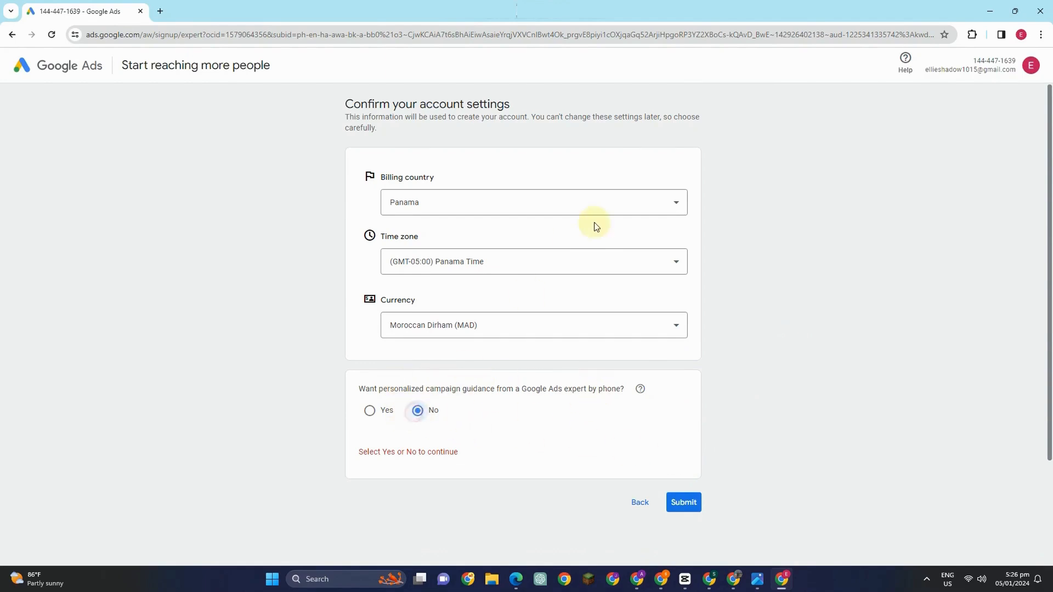
left_click(690, 502)
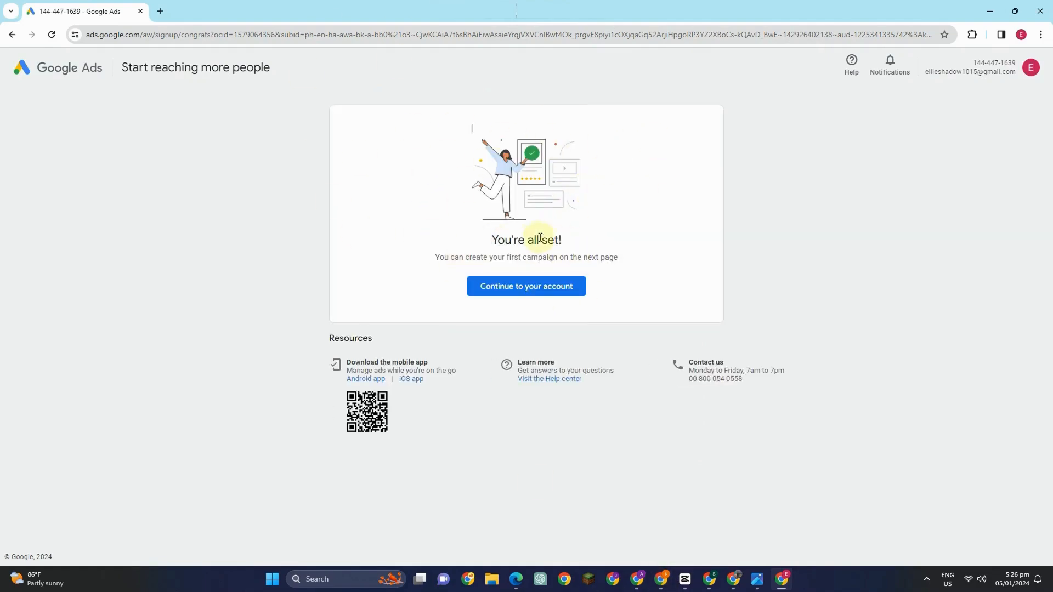
left_click(553, 287)
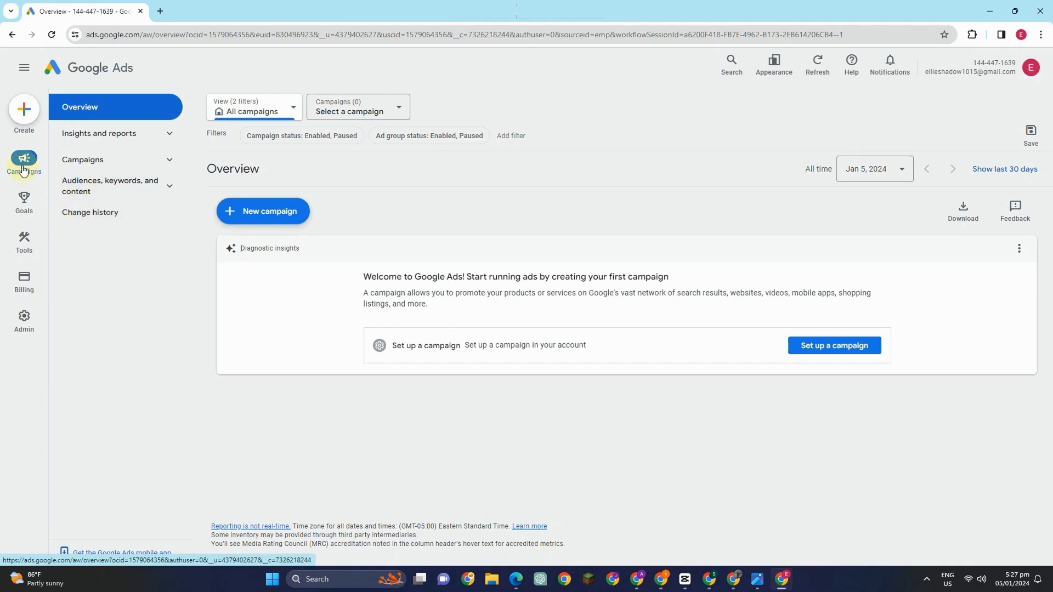
mouse_move(23, 242)
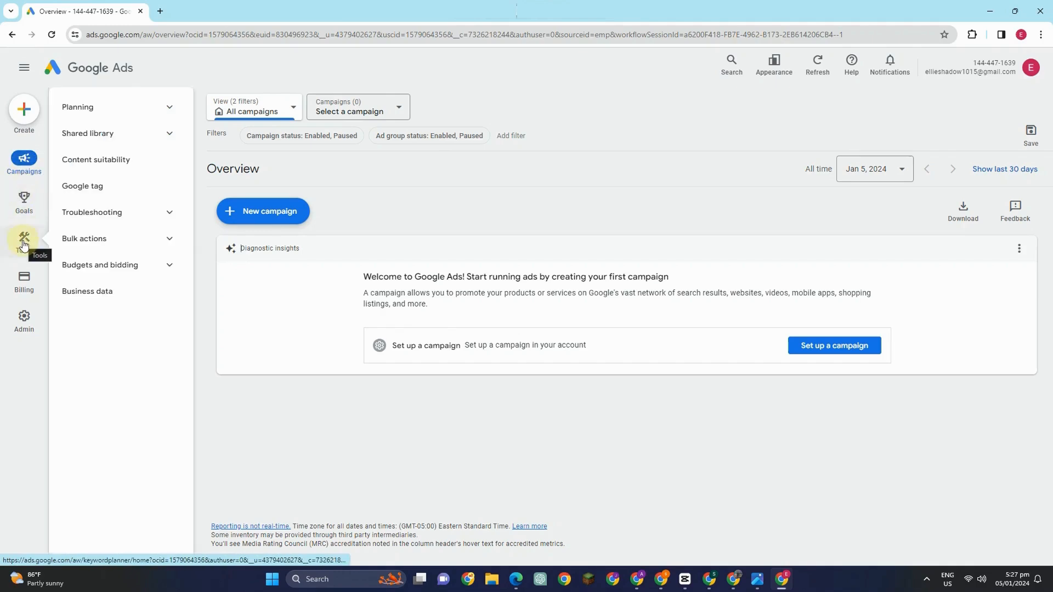
left_click(24, 252)
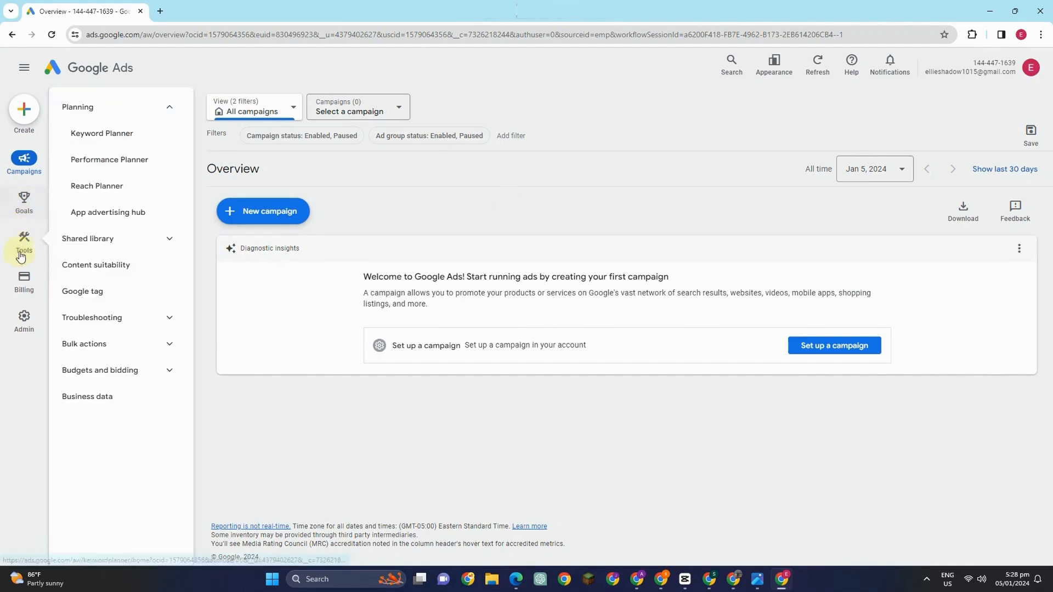
left_click(93, 112)
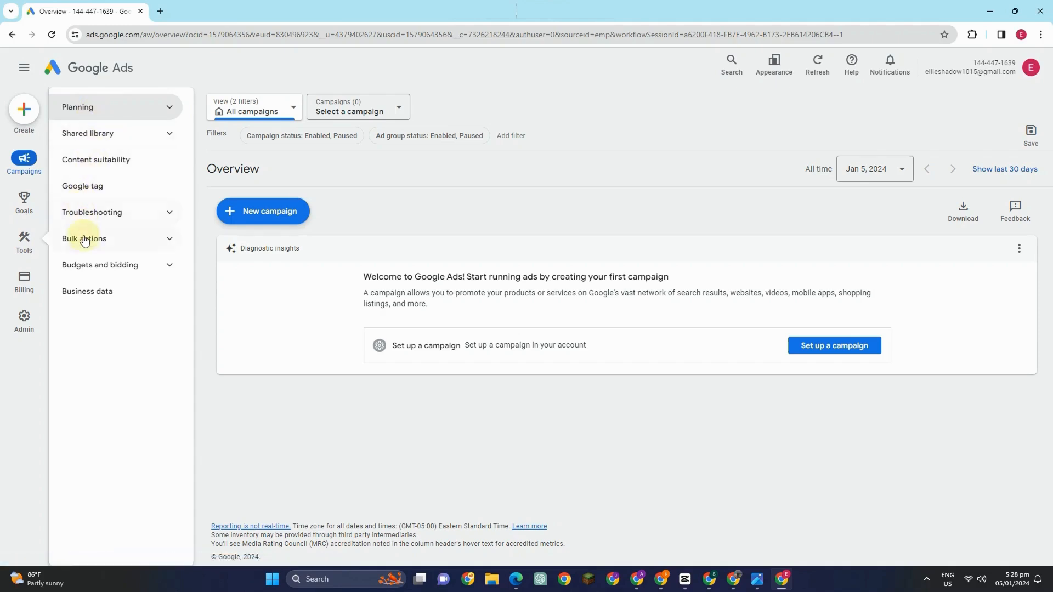
left_click(168, 113)
left_click(24, 159)
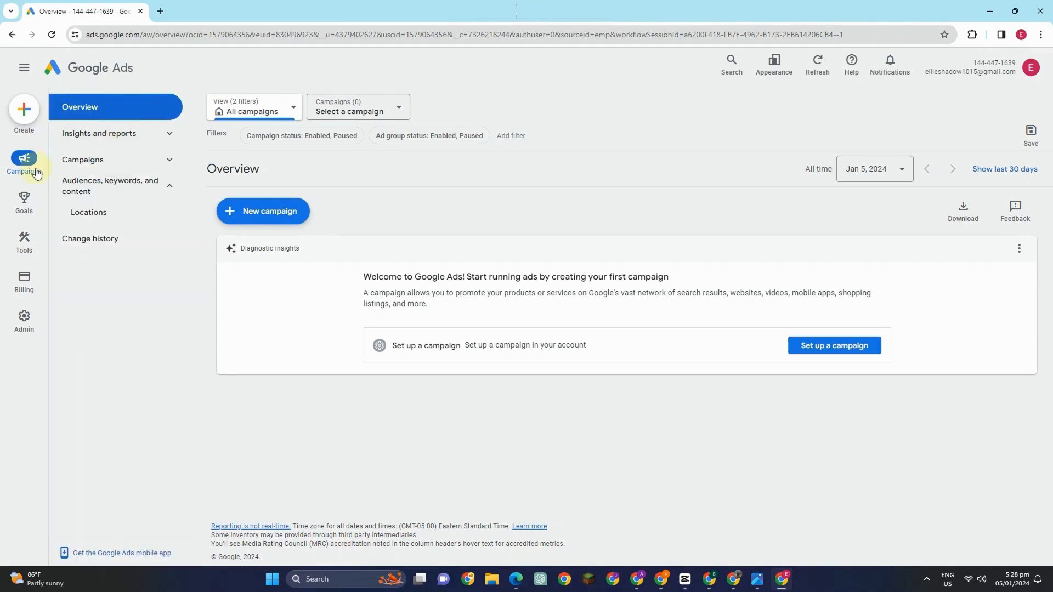
Open the Keyword Planner from the planning tools and dismiss its updates notice.
left_click(24, 238)
left_click(135, 135)
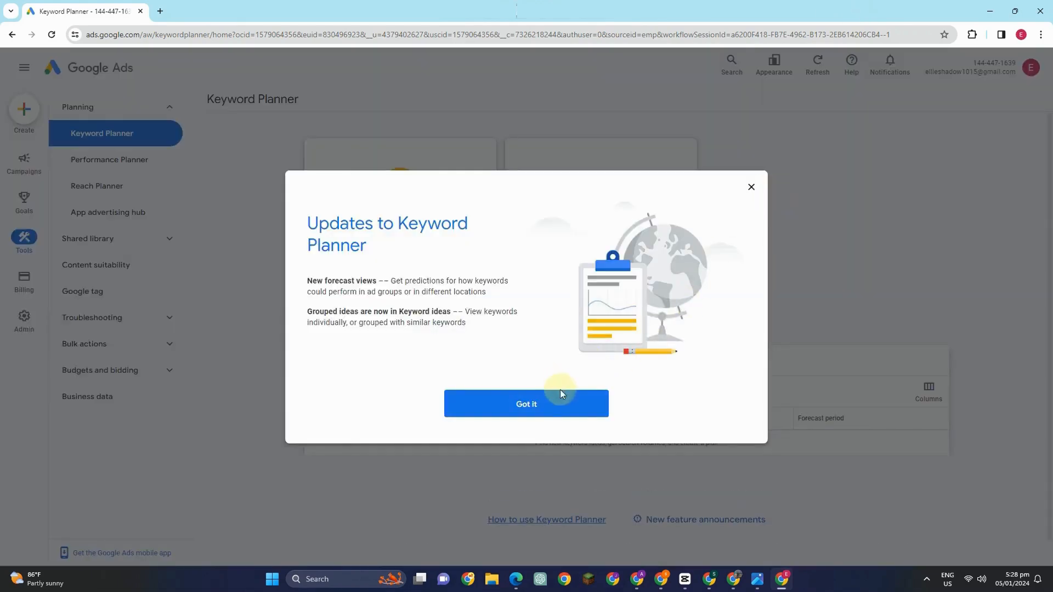
left_click(561, 399)
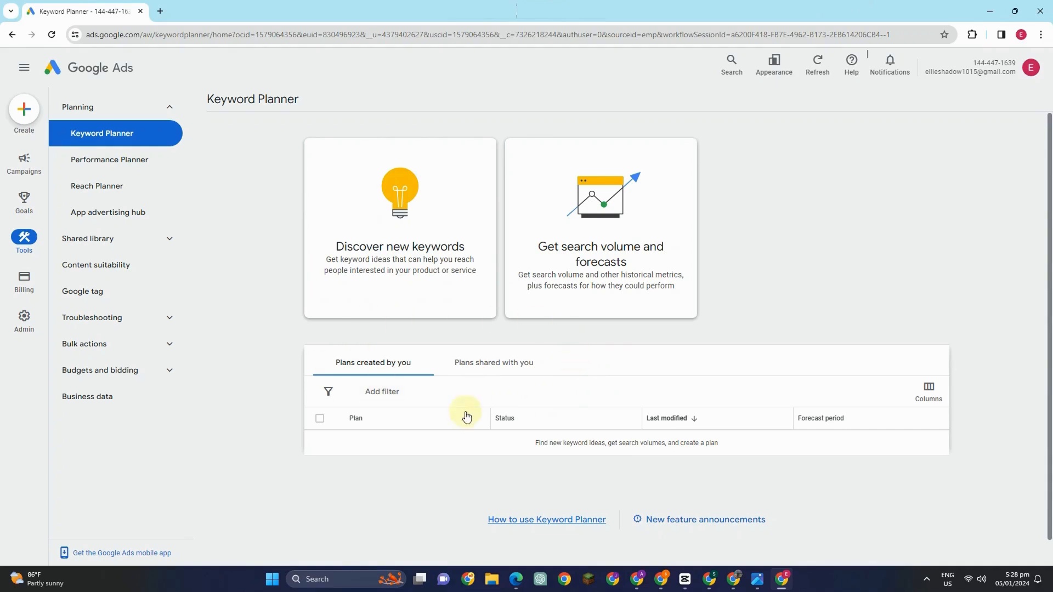
Start discovering new keywords and get keyword ideas for "How to run ads on google".
left_click(430, 219)
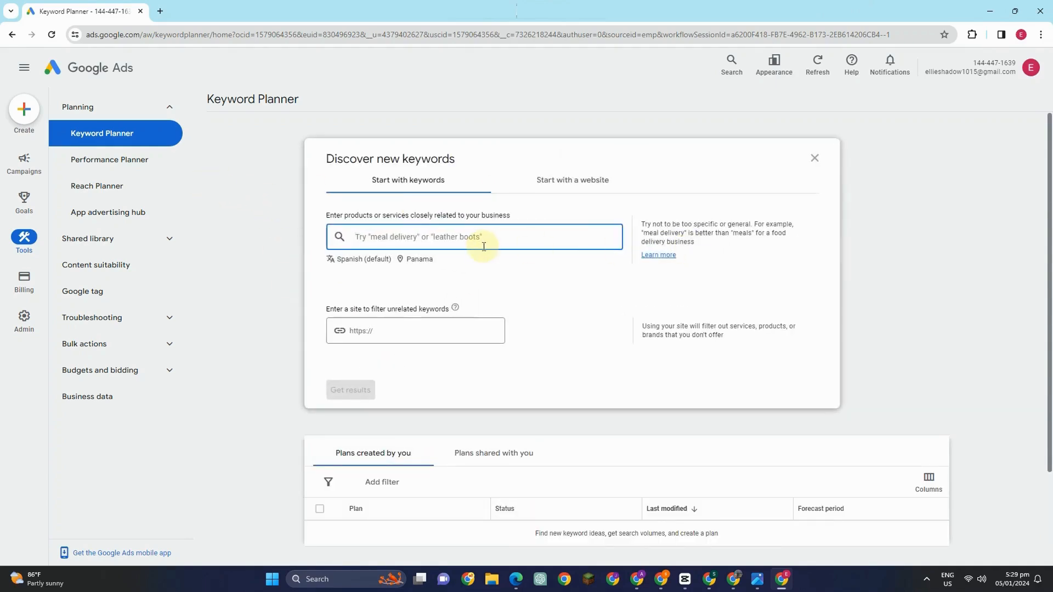
type("c")
key("BackSpace")
type("How to run ads on")
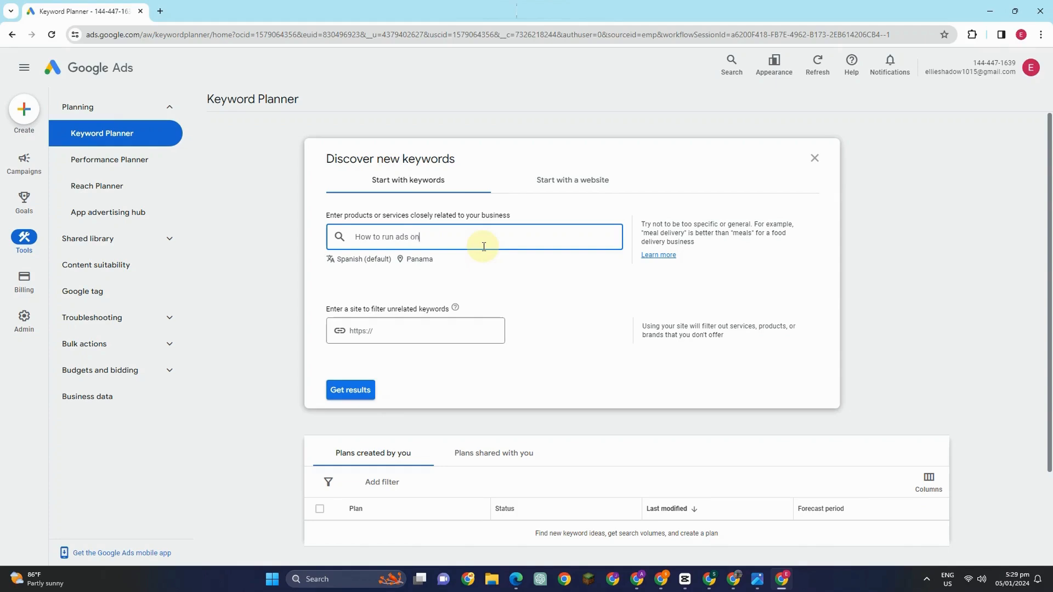
type("google")
key("Return")
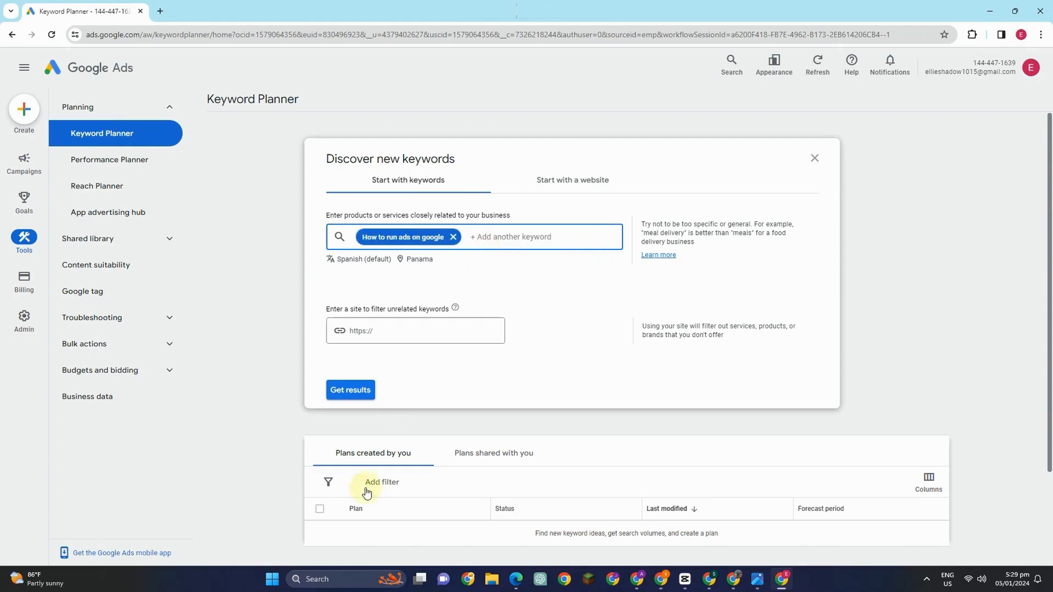
left_click(352, 390)
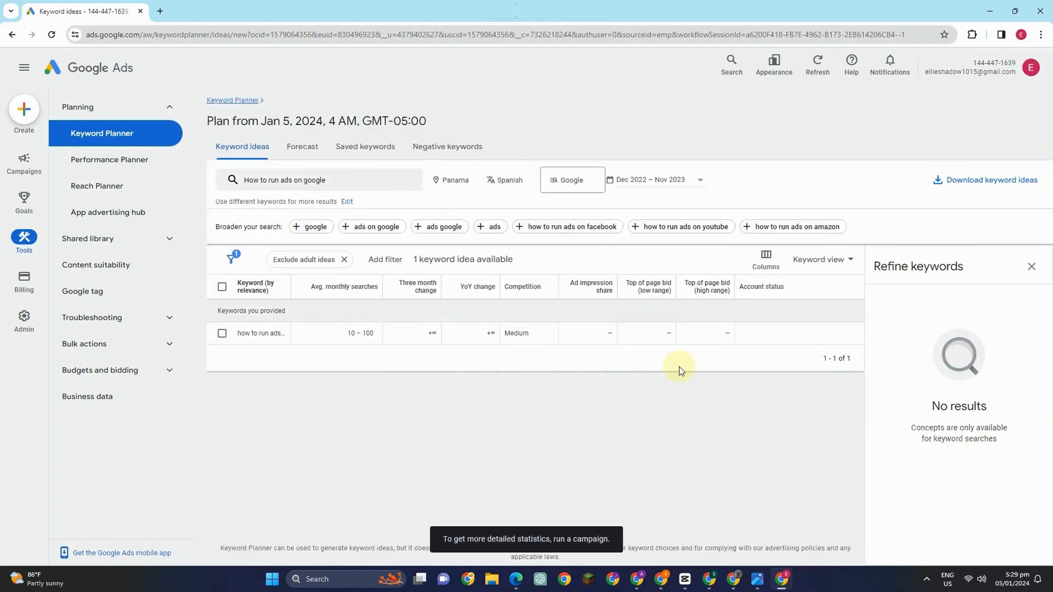
Replace the search keyword with "How to run google ads" and get the keyword ideas for it.
left_click(285, 184)
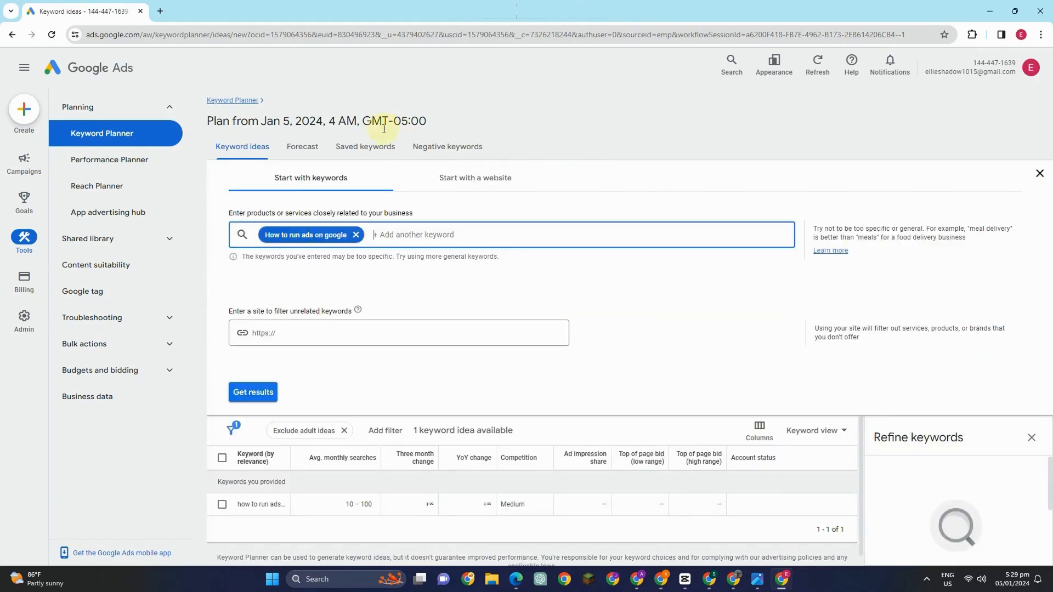
left_click(356, 234)
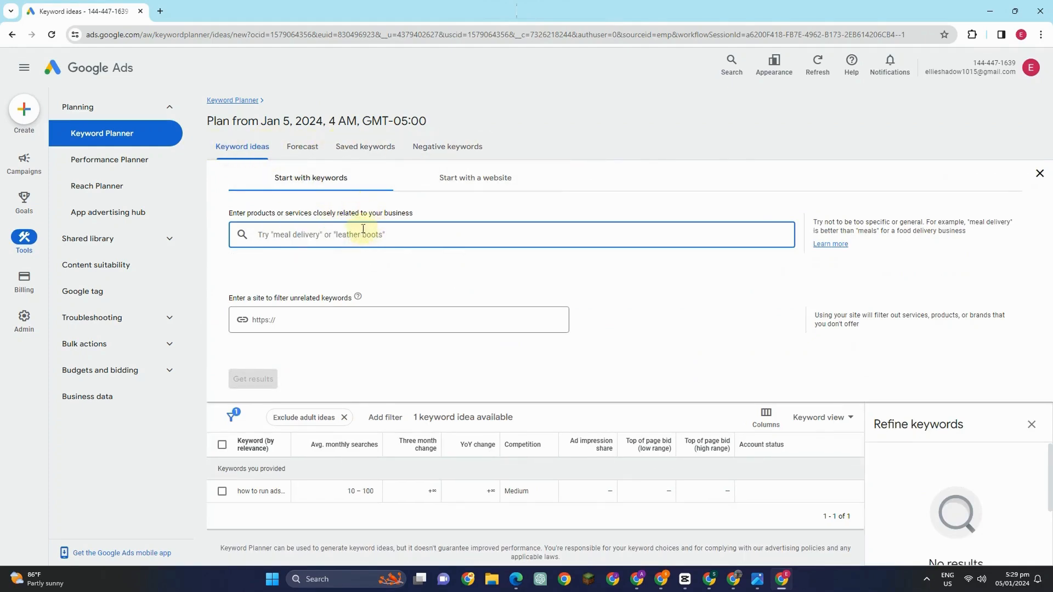
type("How to run google ads")
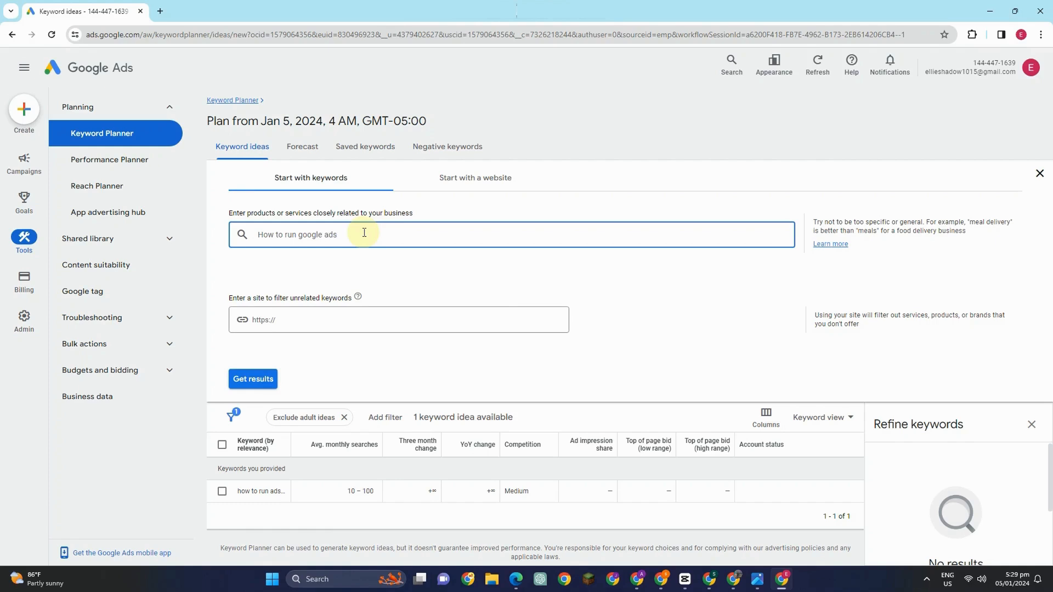
key("Return")
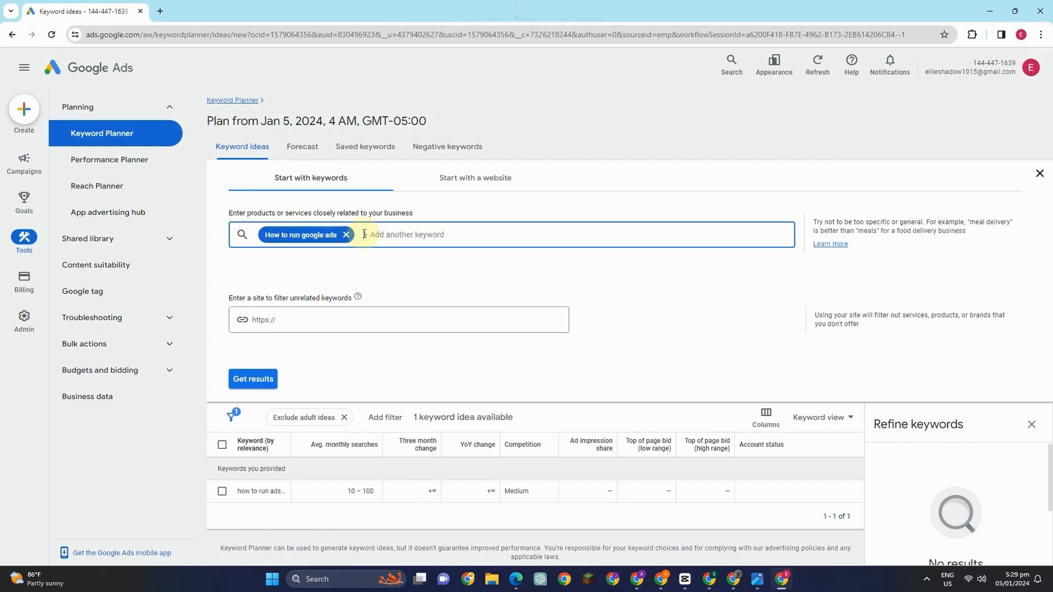
left_click(253, 379)
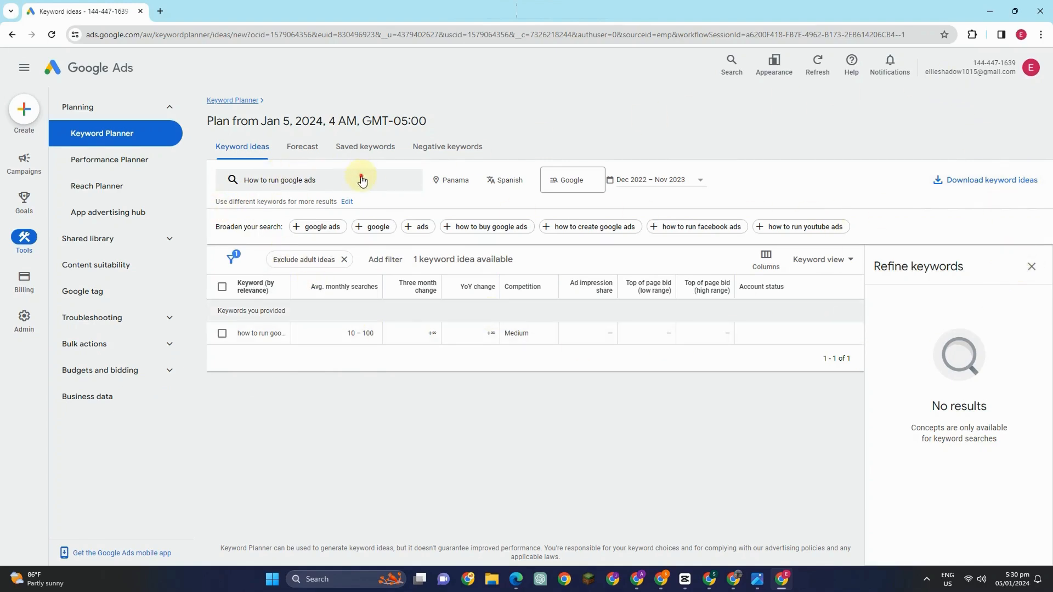
Add "google ads" as a second search keyword, get the results and look through the listed keyword ideas.
left_click(285, 179)
type("g")
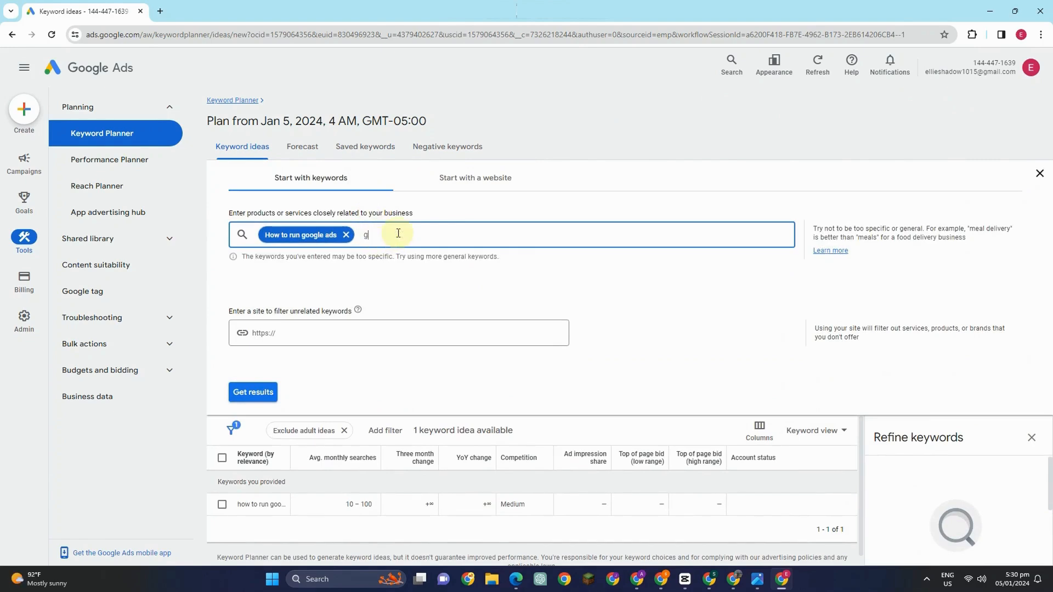
type("oogle ads")
key("Return")
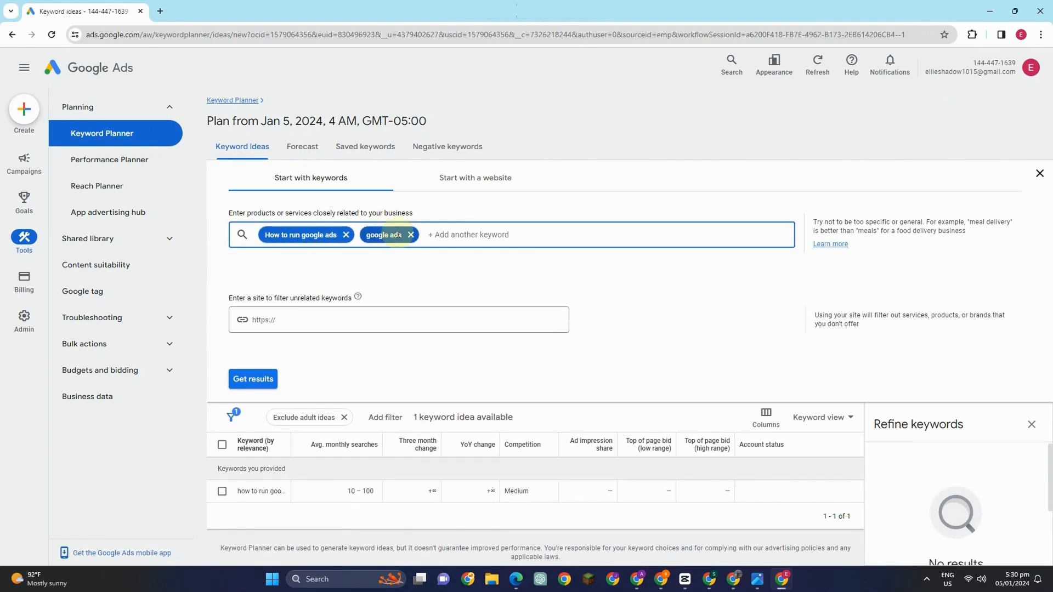
left_click(248, 395)
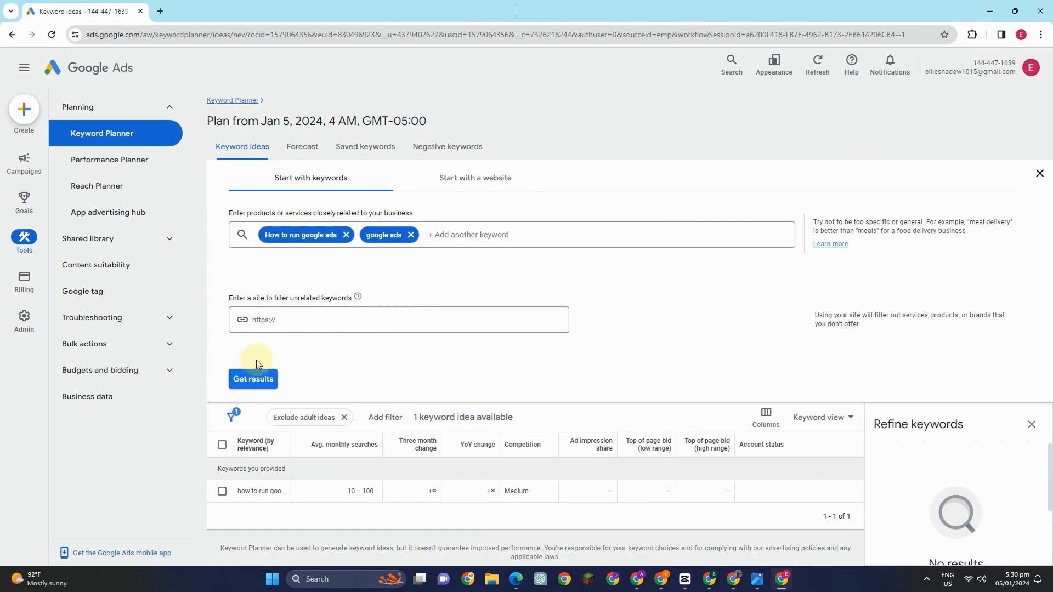
left_click(252, 378)
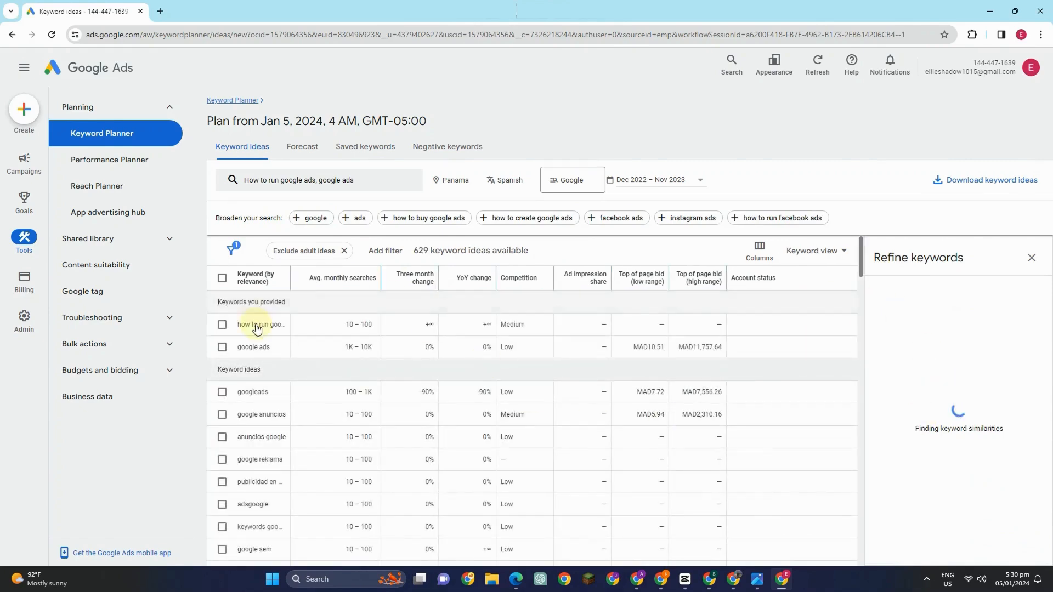
scroll(327, 378, "down", 2)
scroll(349, 380, "down", 5)
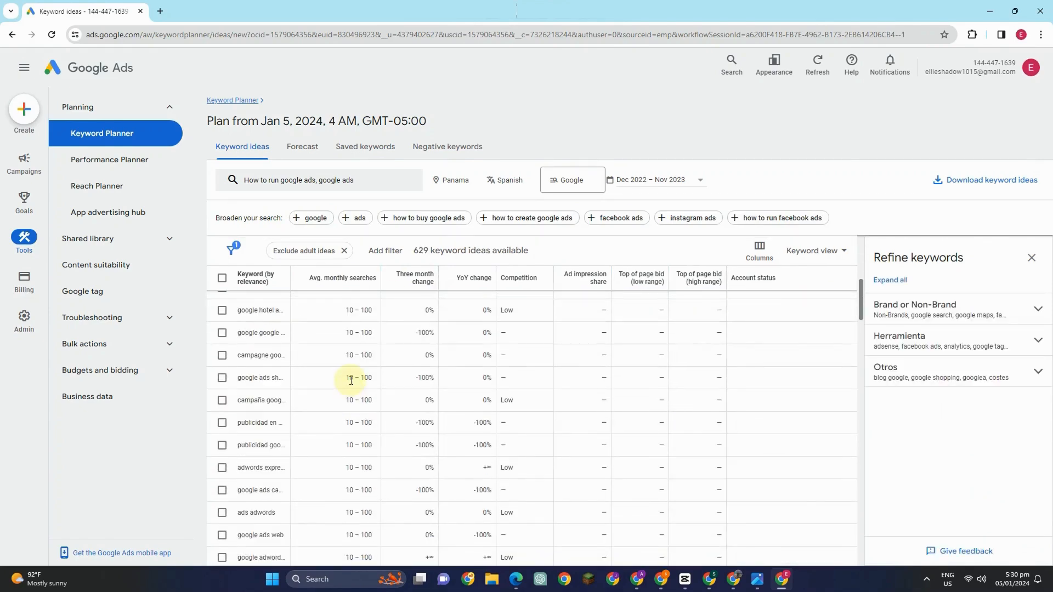